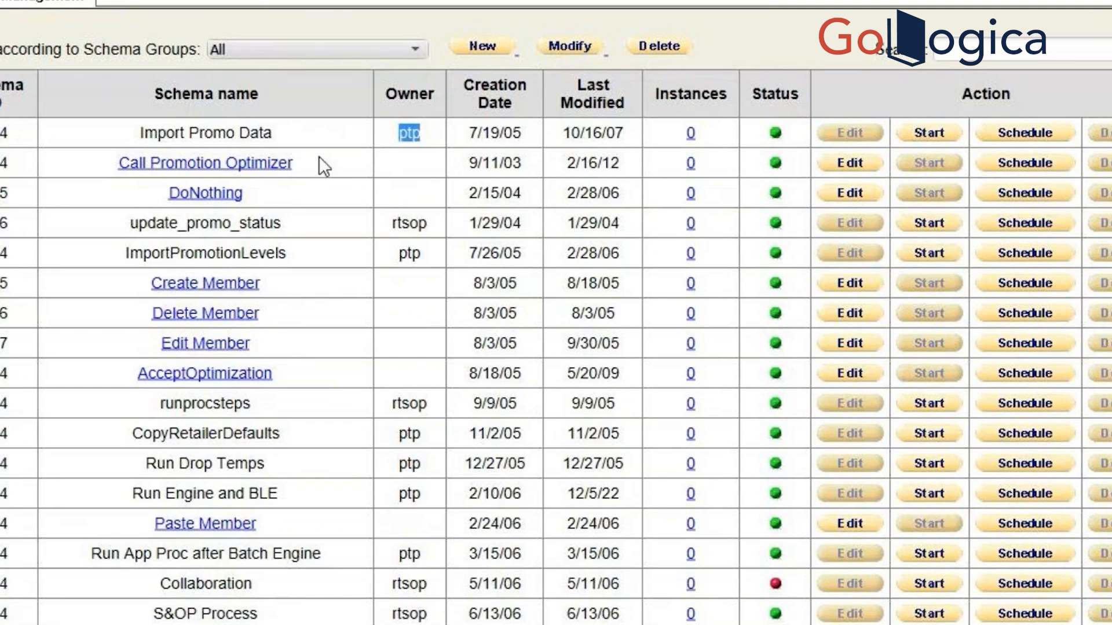
Filter the schema list to show only the Demand Management schema group
{"action": "left_click", "coordinate": [361, 51]}
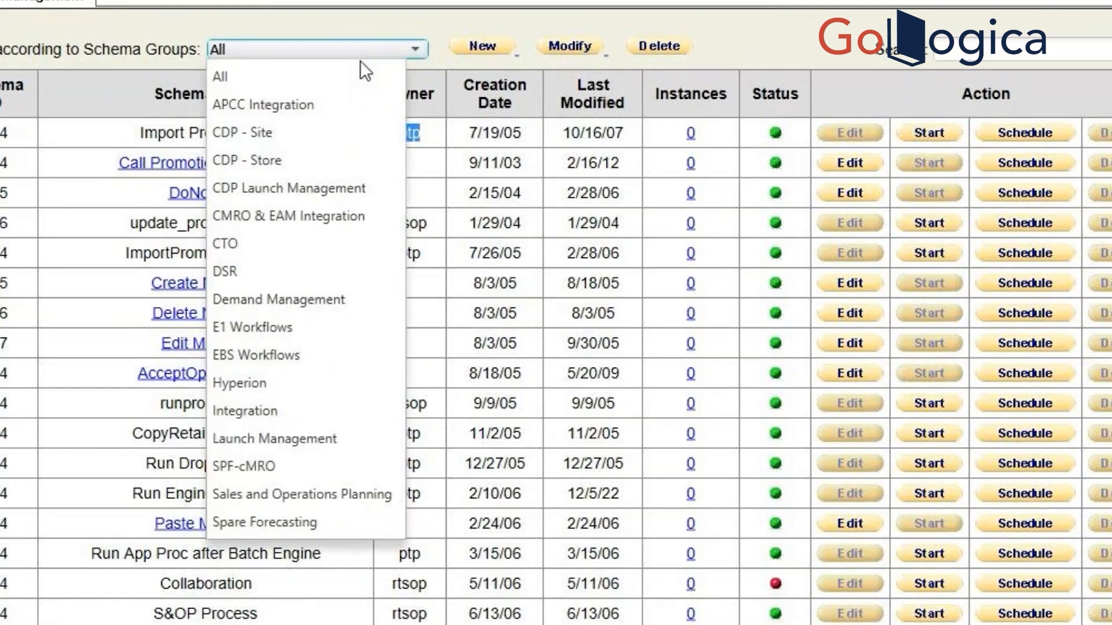
{"action": "left_click", "coordinate": [322, 305]}
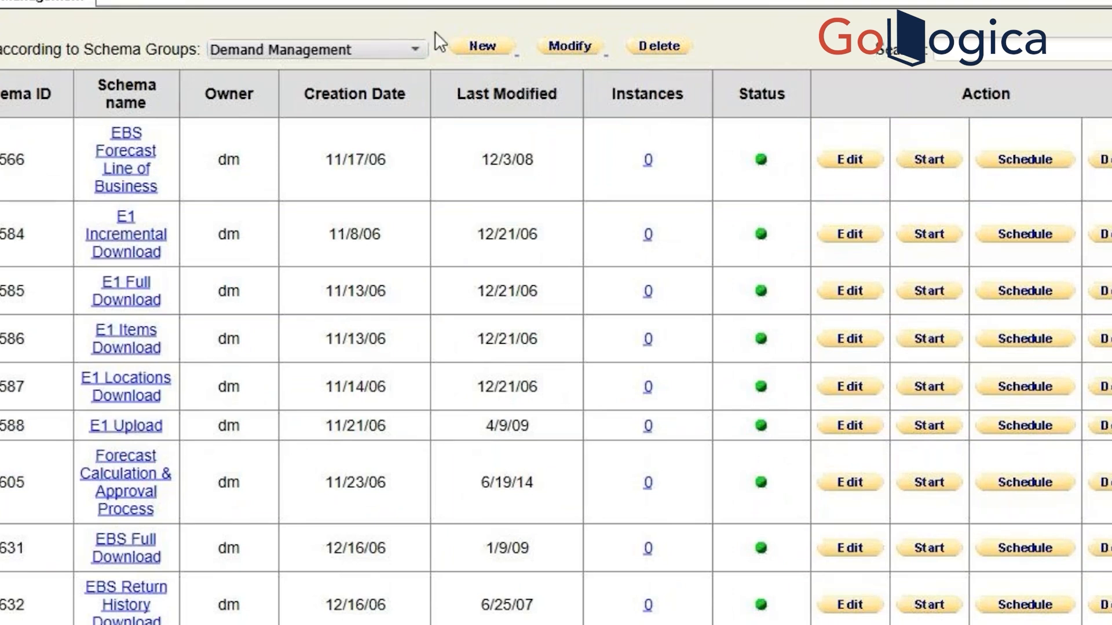
{"action": "left_click", "coordinate": [420, 50]}
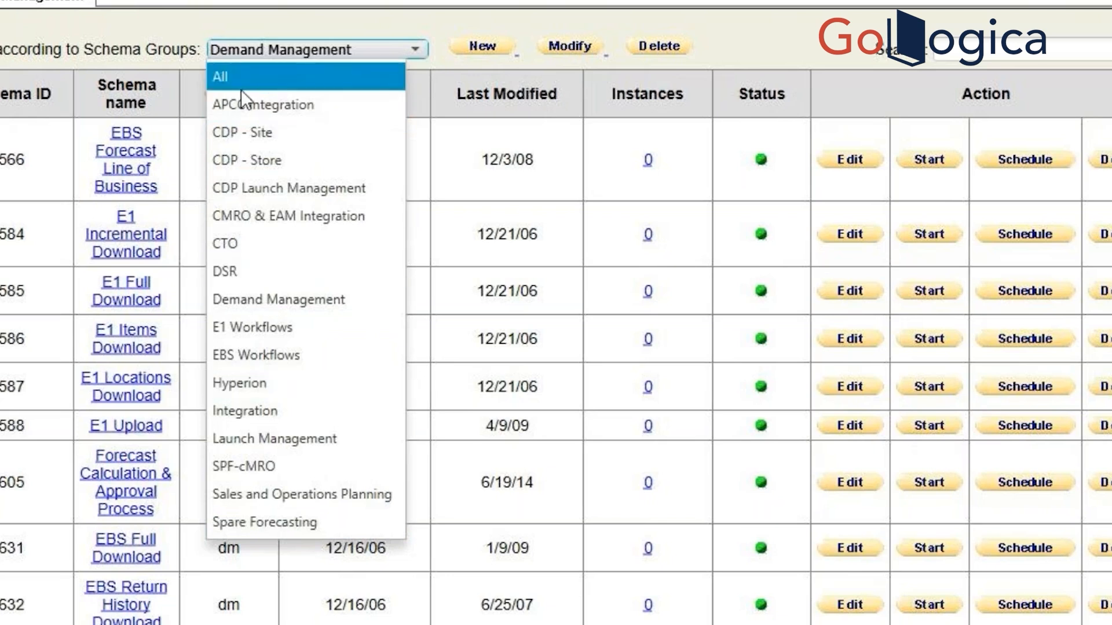
{"action": "left_click", "coordinate": [472, 174]}
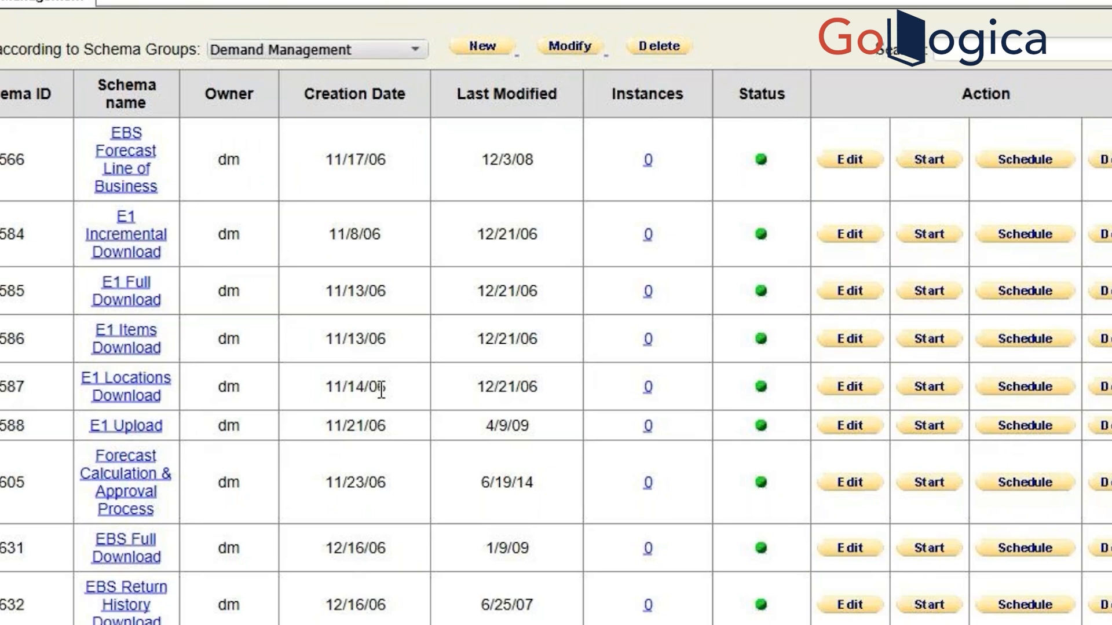
Create a private schema group named Training Group containing the DoNothing and update_promo_status schemas
{"action": "left_click", "coordinate": [466, 51]}
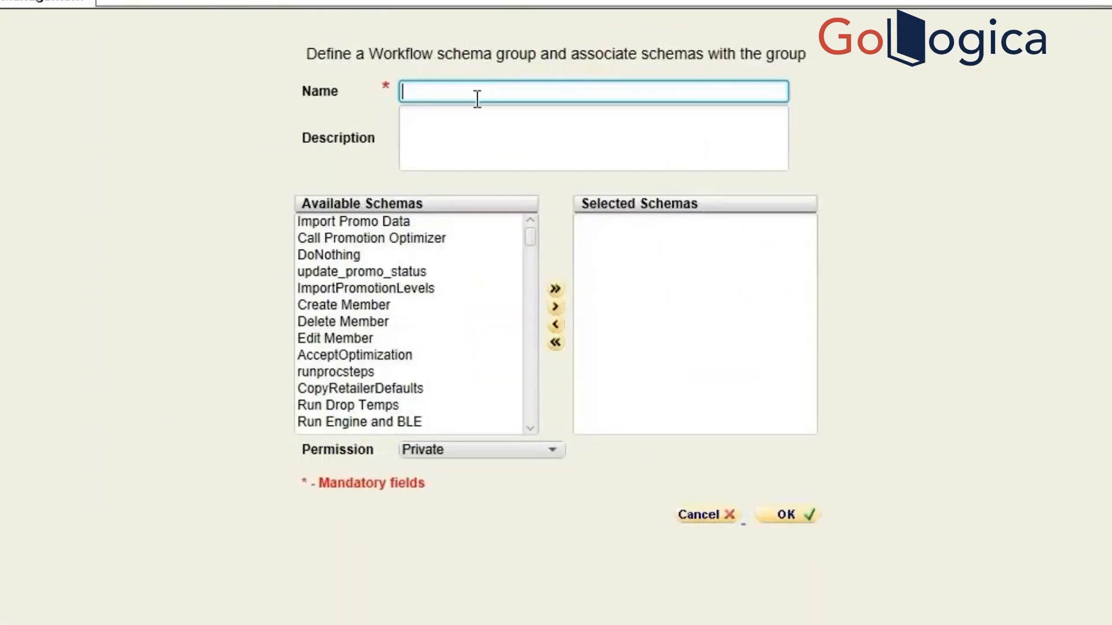
{"action": "type", "text": "Training Group"}
{"action": "double_click", "coordinate": [374, 254]}
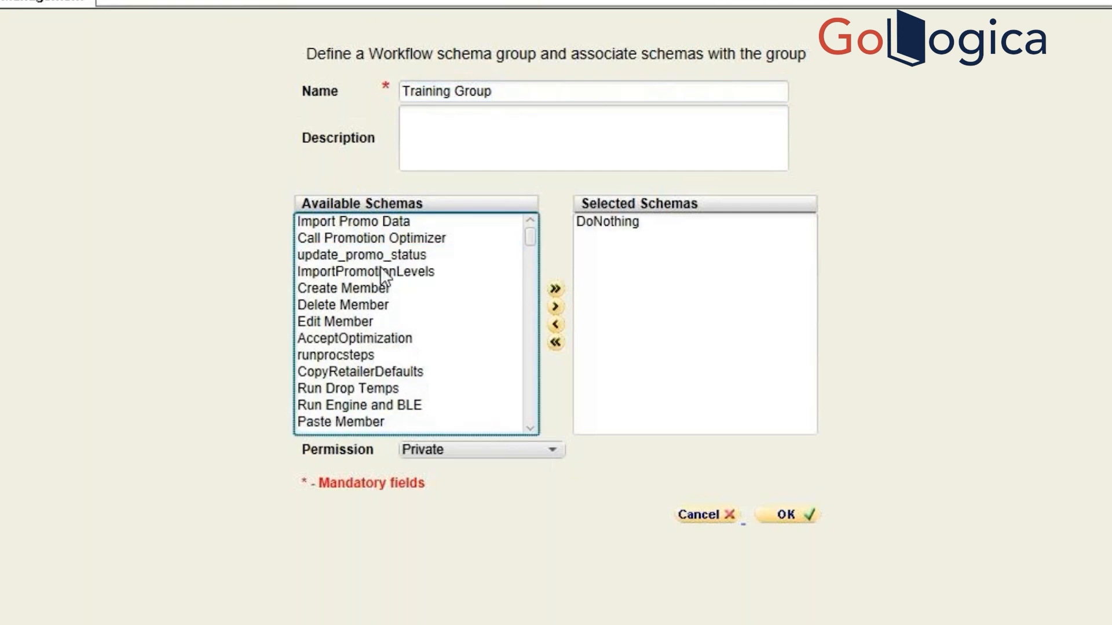
{"action": "left_click", "coordinate": [386, 254]}
{"action": "double_click", "coordinate": [386, 253]}
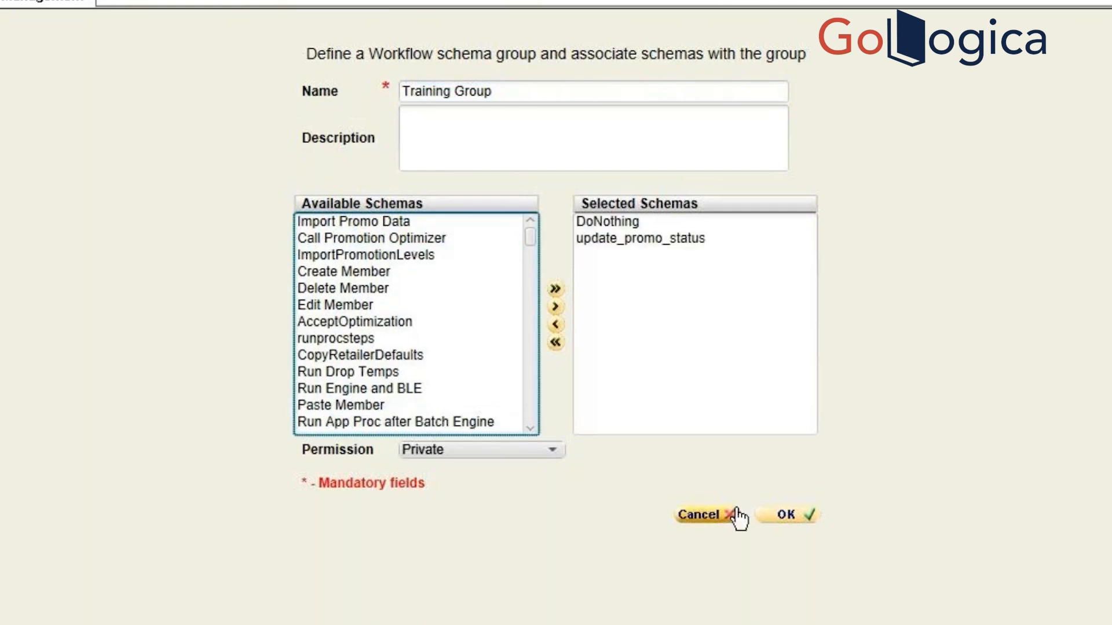
{"action": "left_click", "coordinate": [778, 522]}
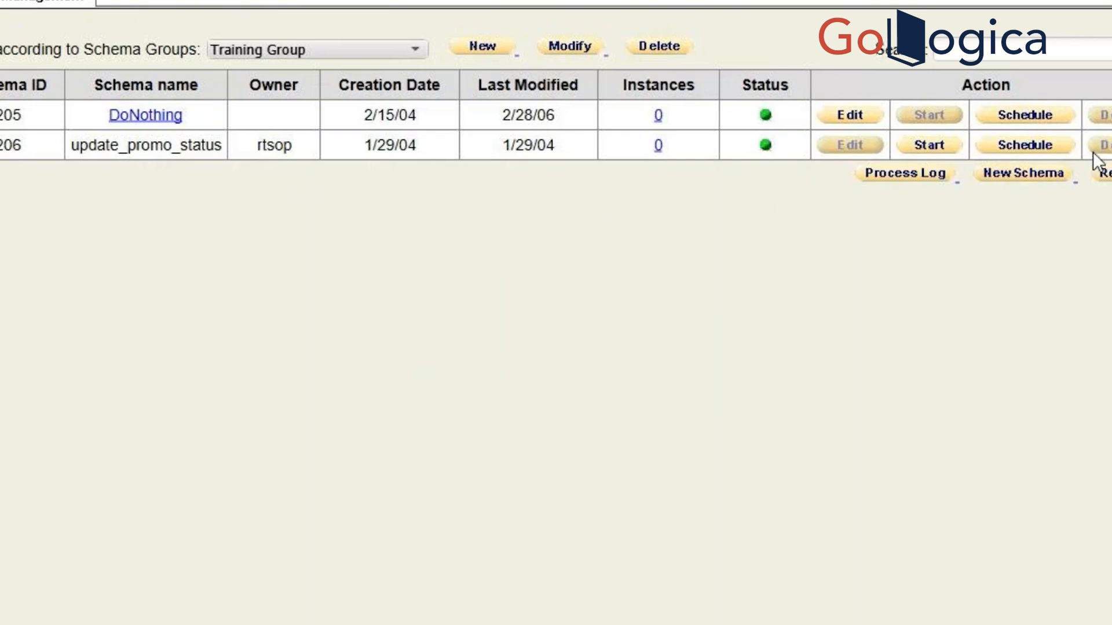
{"action": "left_click", "coordinate": [1055, 186]}
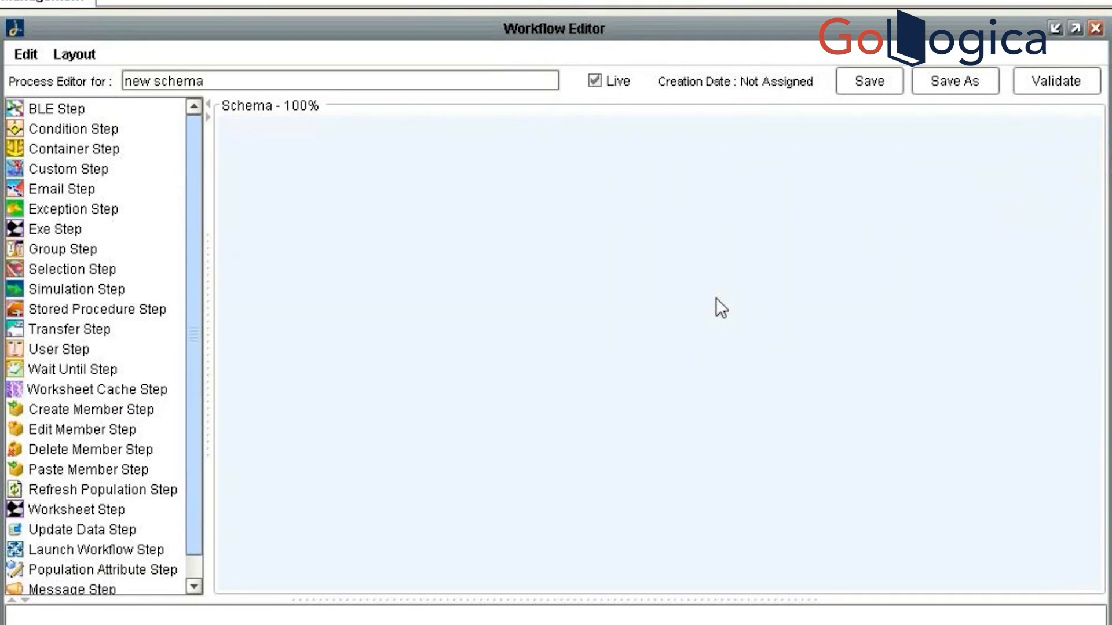
{"action": "left_click", "coordinate": [1095, 27]}
{"action": "left_click", "coordinate": [523, 320]}
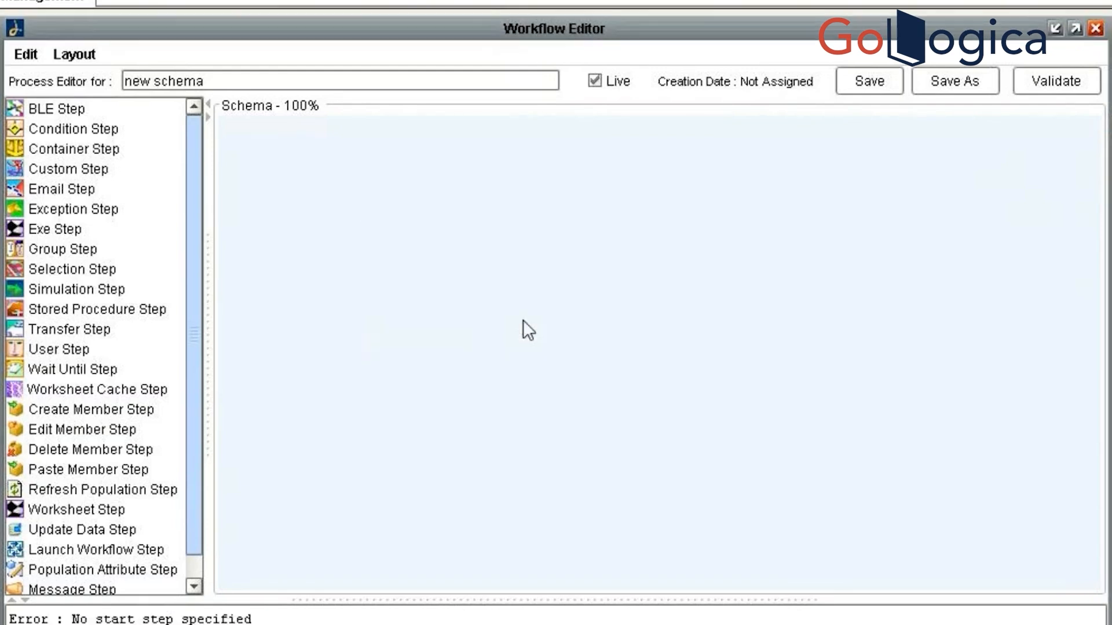
{"action": "left_click", "coordinate": [1095, 28]}
{"action": "left_click", "coordinate": [586, 320]}
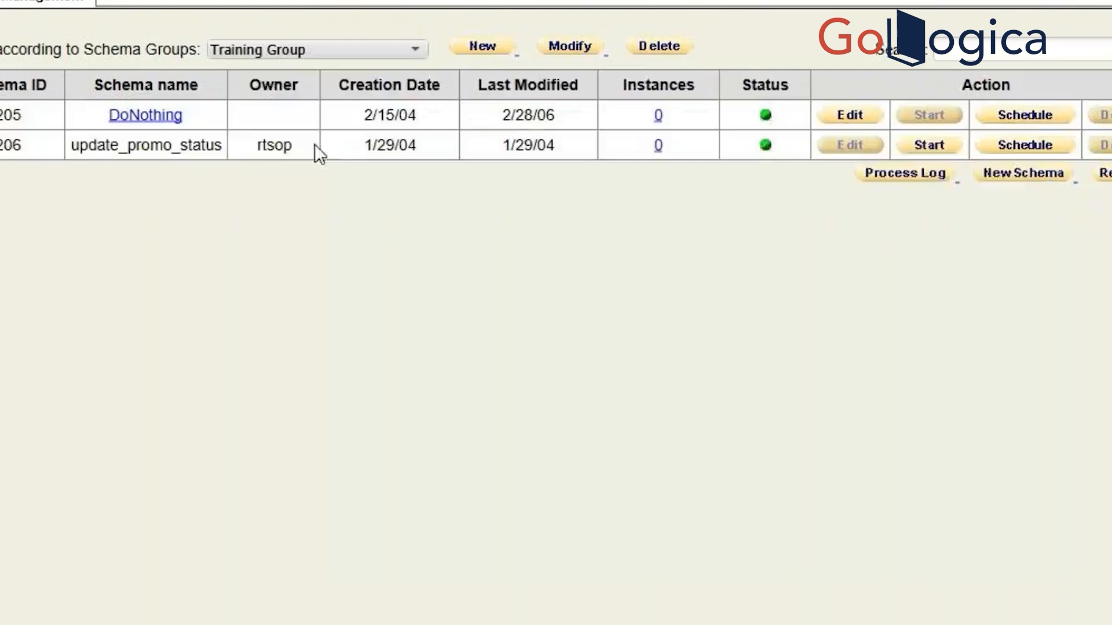
Check the permission options offered when defining a new schema group, and leave without creating one
{"action": "left_click", "coordinate": [489, 53]}
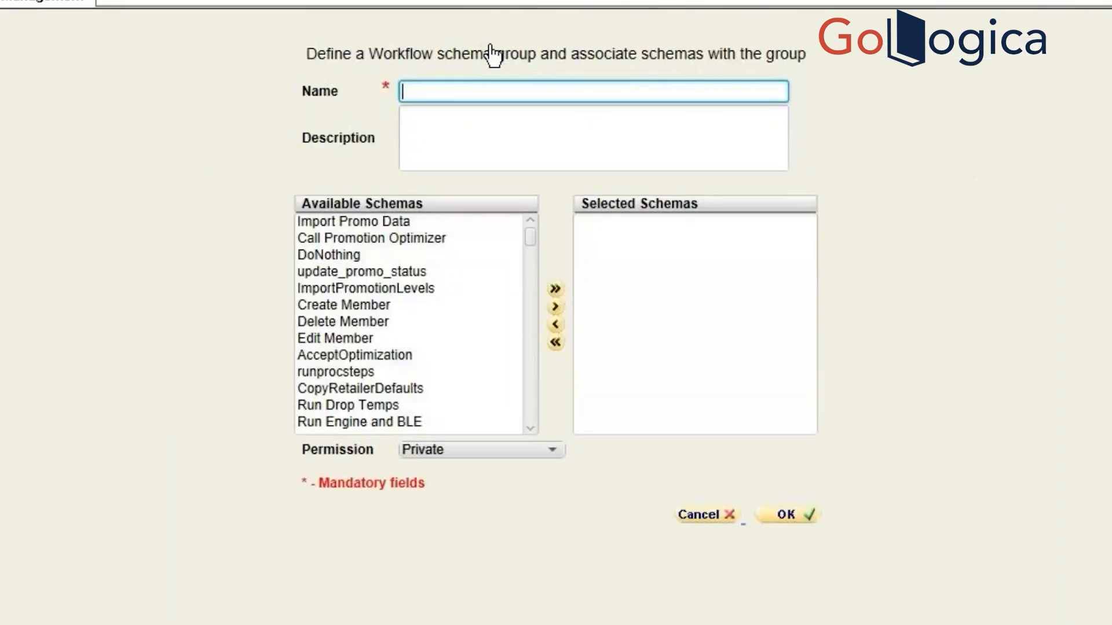
{"action": "left_click", "coordinate": [539, 455]}
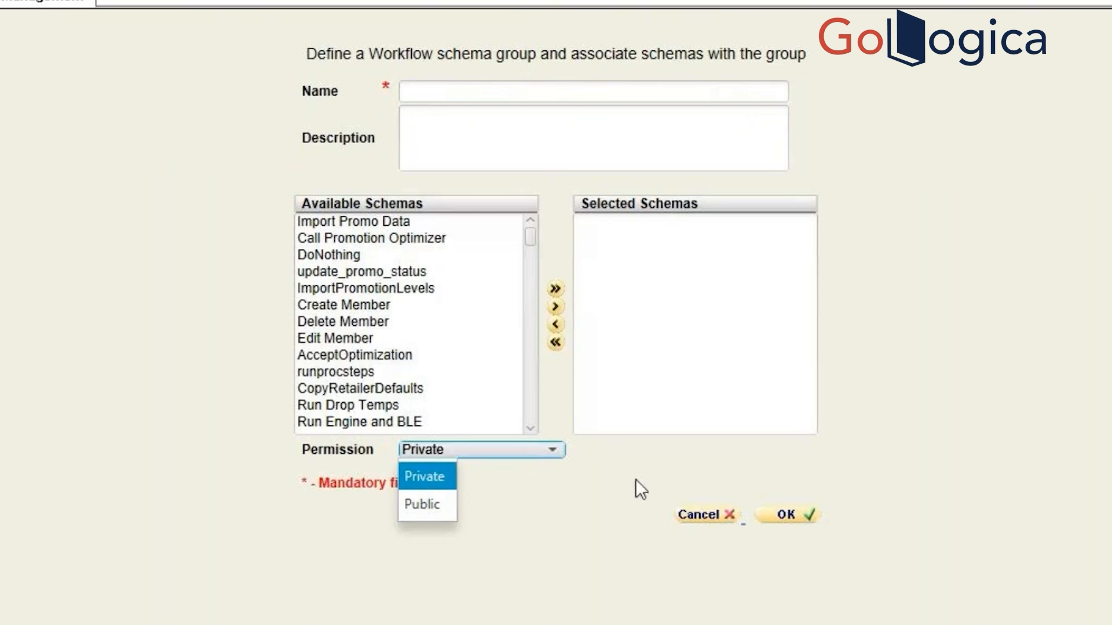
{"action": "left_click", "coordinate": [700, 515]}
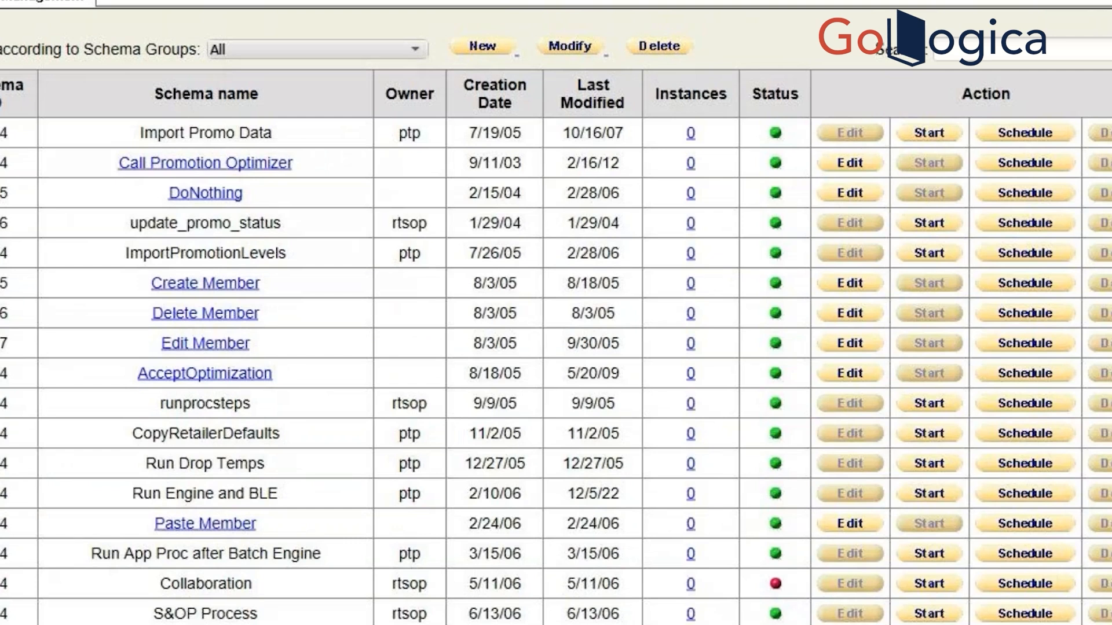
Start a new workflow schema and name it Training Workflow
{"action": "scroll", "coordinate": [988, 570], "scroll_direction": "down", "scroll_amount": 15}
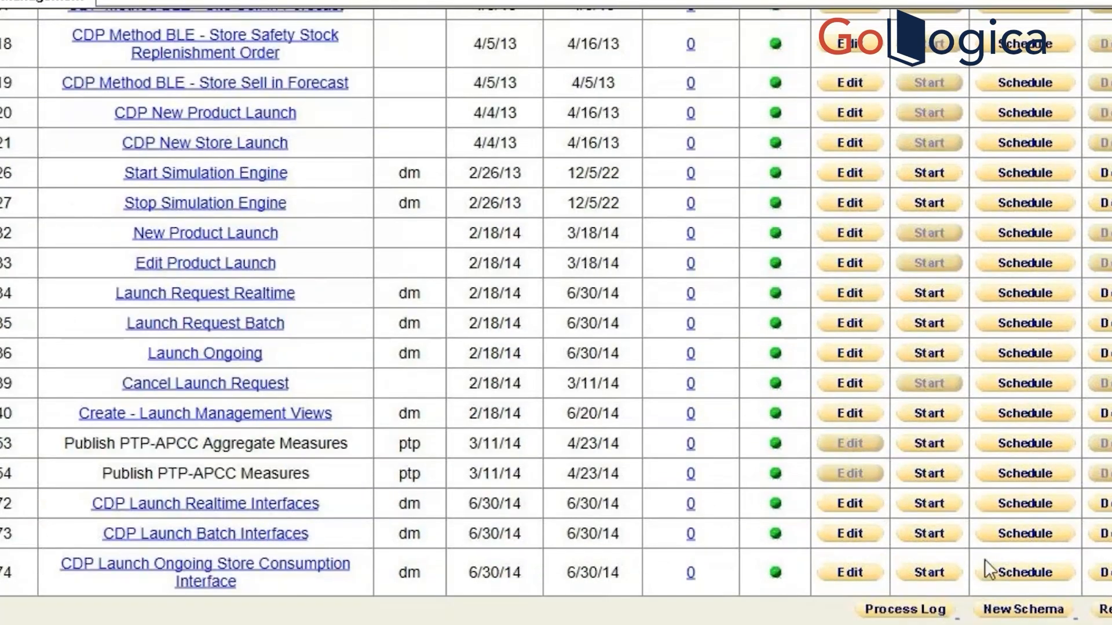
{"action": "left_click", "coordinate": [1024, 609]}
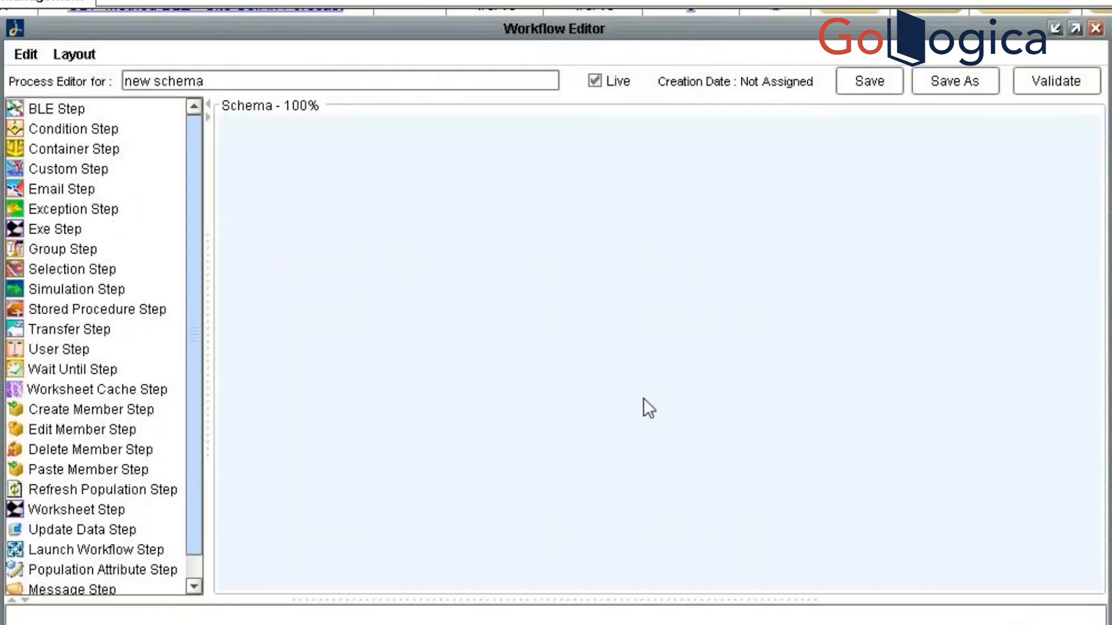
{"action": "double_click", "coordinate": [295, 88]}
{"action": "key", "text": "BackSpace"}
{"action": "key", "text": "BackSpace"}
{"action": "key", "text": "BackSpace"}
{"action": "key", "text": "BackSpace"}
{"action": "key", "text": "BackSpace"}
{"action": "type", "text": "Transf"}
{"action": "key", "text": "BackSpace"}
{"action": "key", "text": "BackSpace"}
{"action": "key", "text": "BackSpace"}
{"action": "type", "text": "ing"}
{"action": "key", "text": "BackSpace"}
{"action": "type", "text": "ing Workflow"}
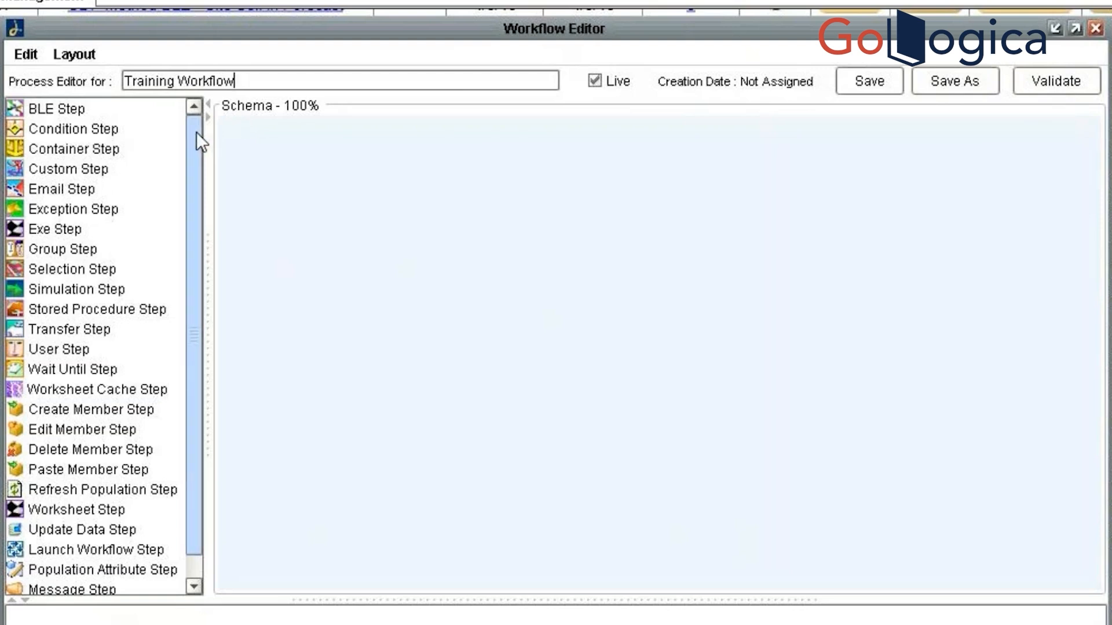
Examine the available workflow step types, including Stored Procedure, Transfer, Launch Workflow, Email, Exe and User steps
{"action": "scroll", "coordinate": [193, 245], "scroll_direction": "down", "scroll_amount": 1}
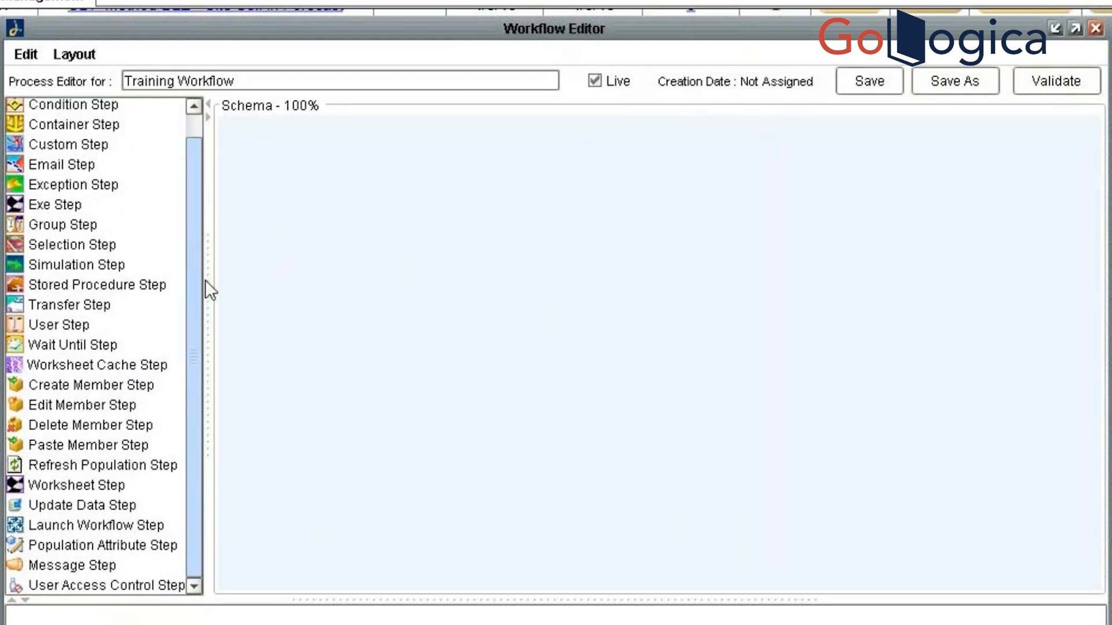
{"action": "left_click_drag", "start_coordinate": [205, 280], "coordinate": [187, 127]}
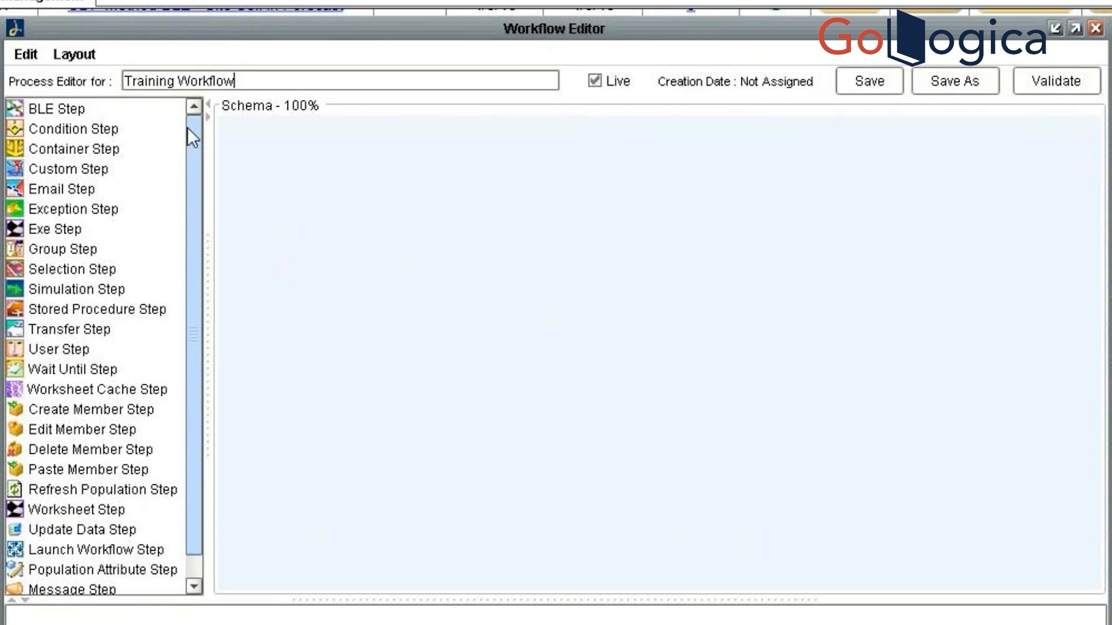
{"action": "left_click", "coordinate": [88, 308]}
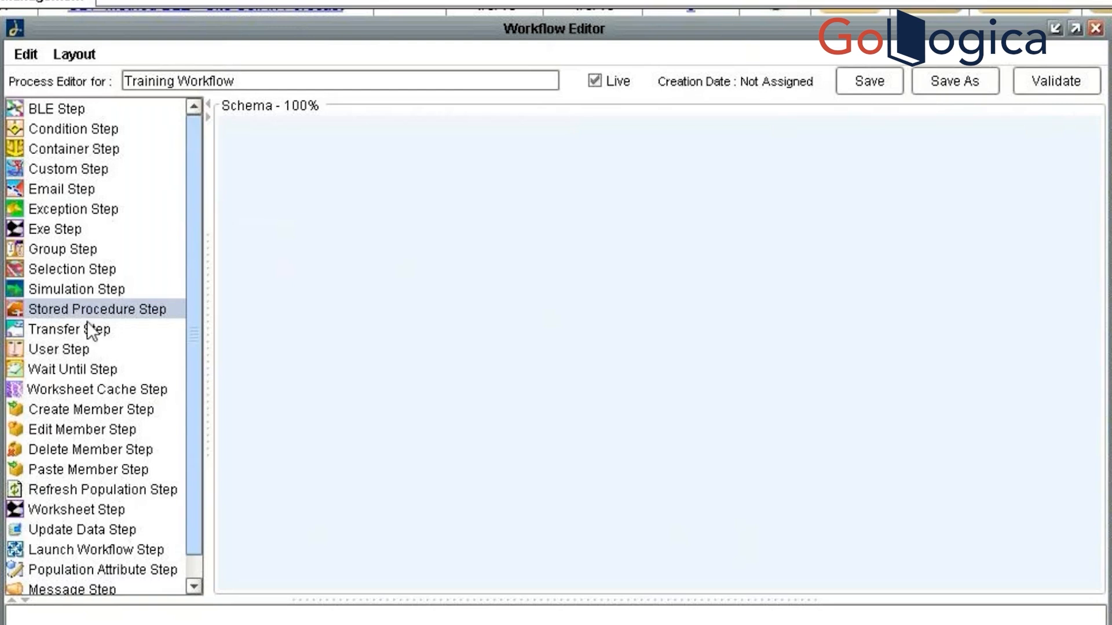
{"action": "left_click", "coordinate": [87, 327]}
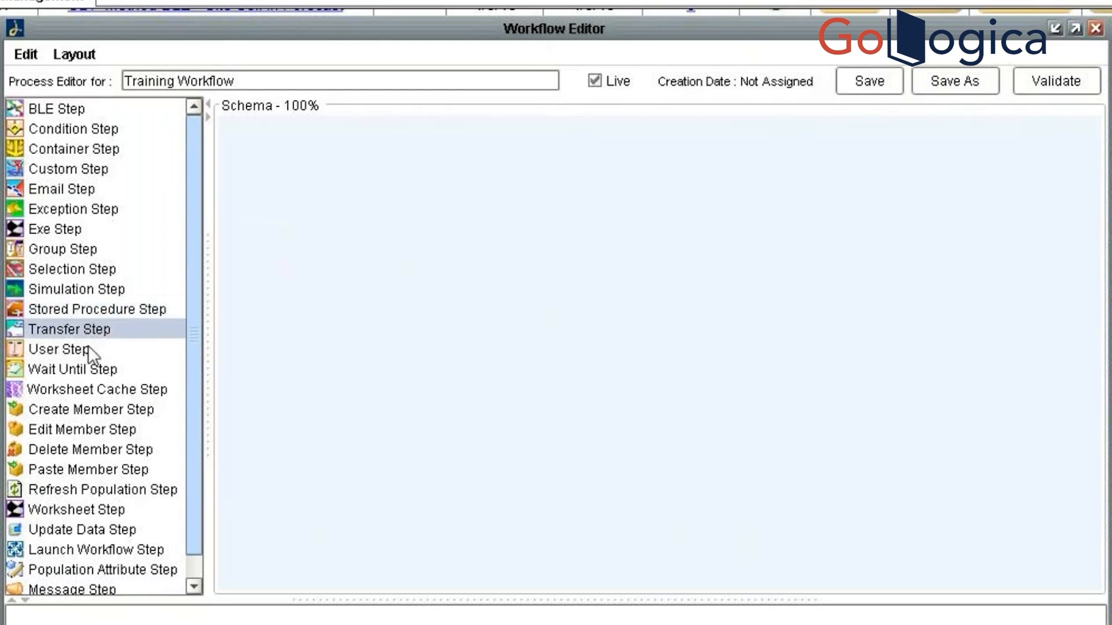
{"action": "left_click", "coordinate": [86, 550]}
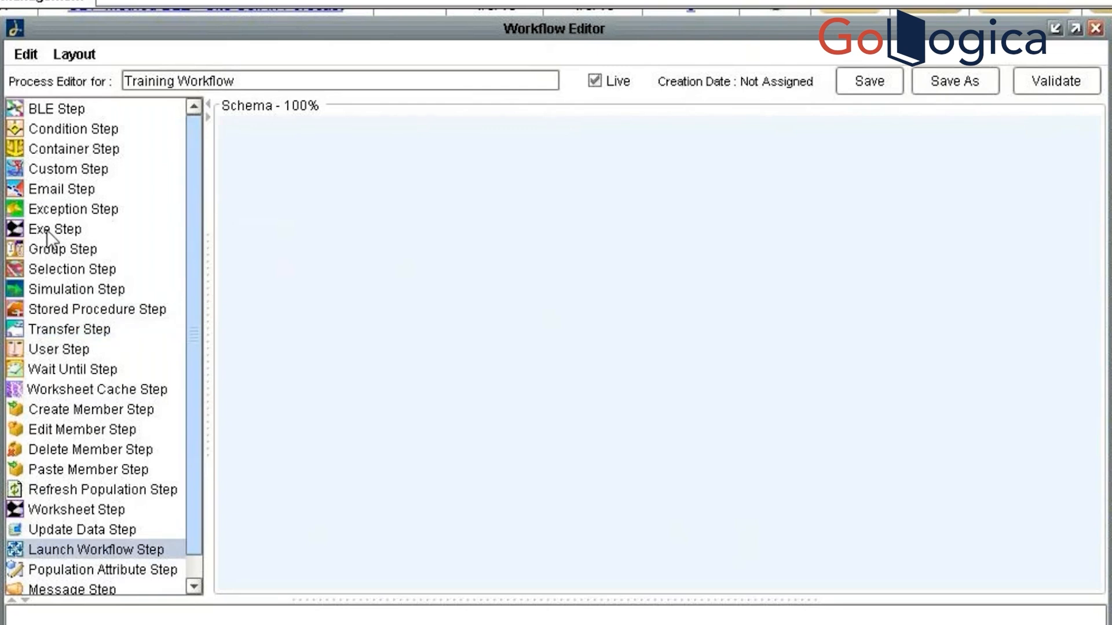
{"action": "left_click", "coordinate": [40, 189]}
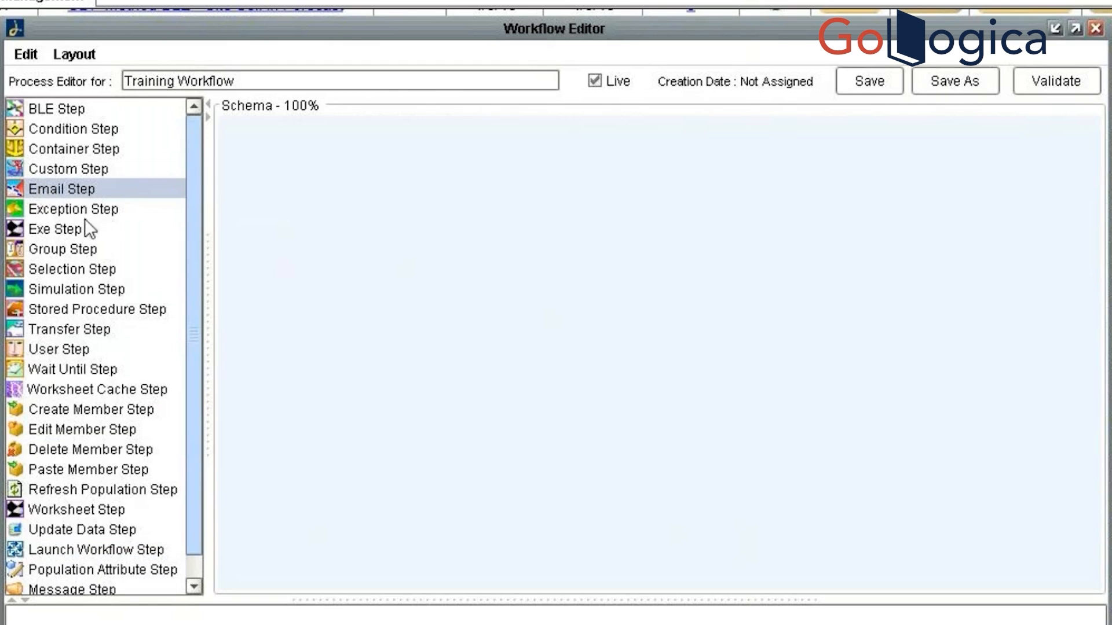
{"action": "left_click", "coordinate": [55, 232]}
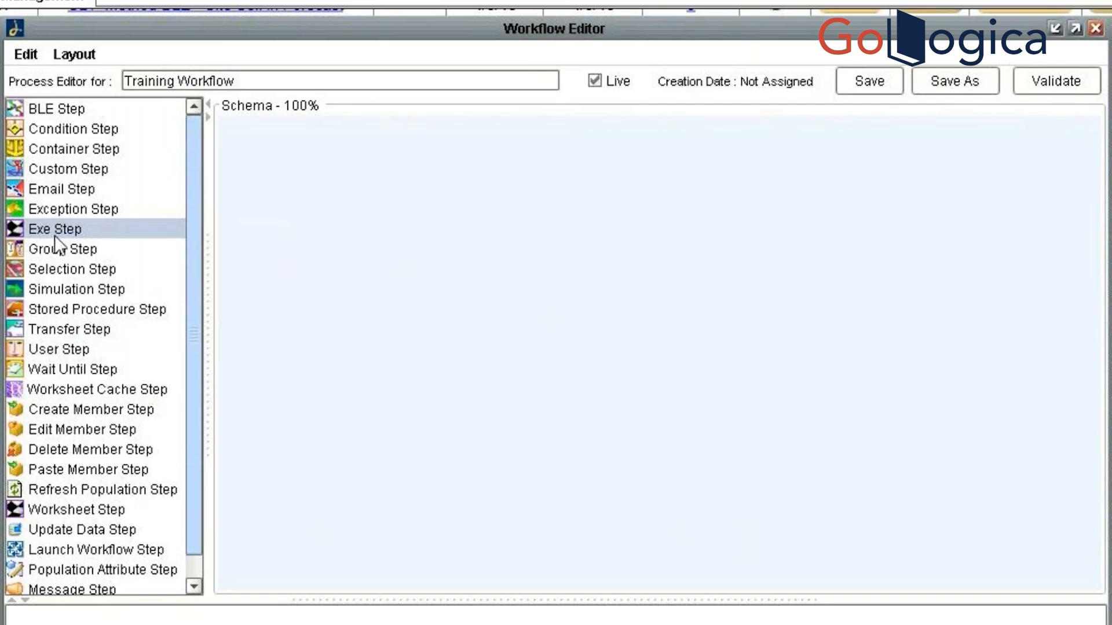
{"action": "left_click", "coordinate": [44, 354]}
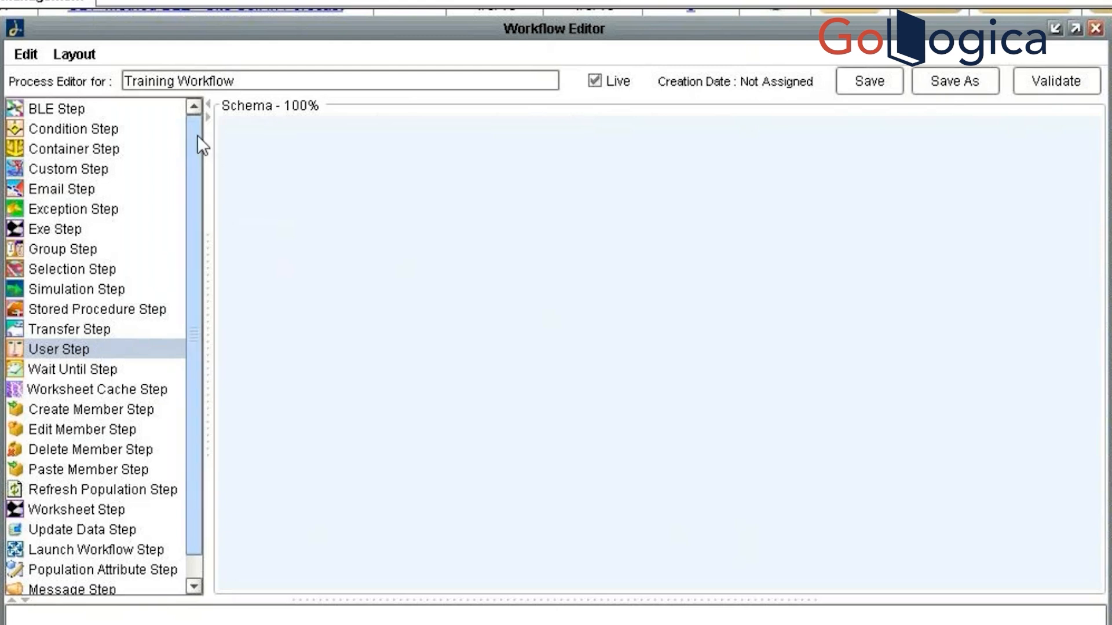
Add a Stored Procedure Step to the Training Workflow schema
{"action": "scroll", "coordinate": [197, 134], "scroll_direction": "down", "scroll_amount": 1}
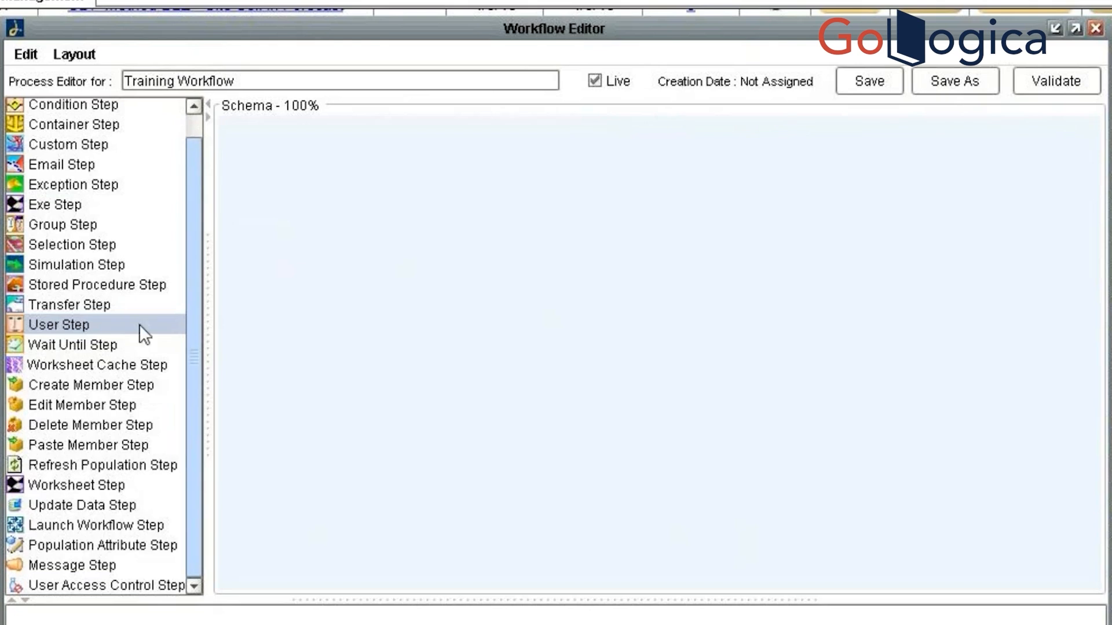
{"action": "double_click", "coordinate": [98, 285]}
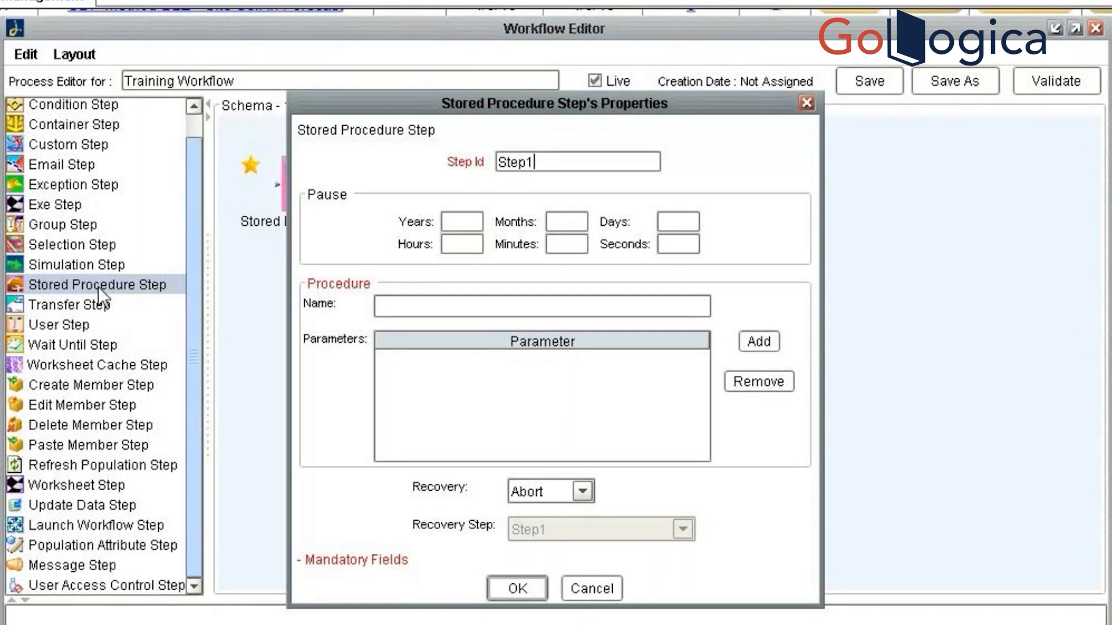
{"action": "left_click", "coordinate": [598, 311]}
Try adding blank parameter rows to the stored procedure and removing one, and discard the property changes
{"action": "left_click", "coordinate": [756, 344]}
{"action": "left_click", "coordinate": [755, 344]}
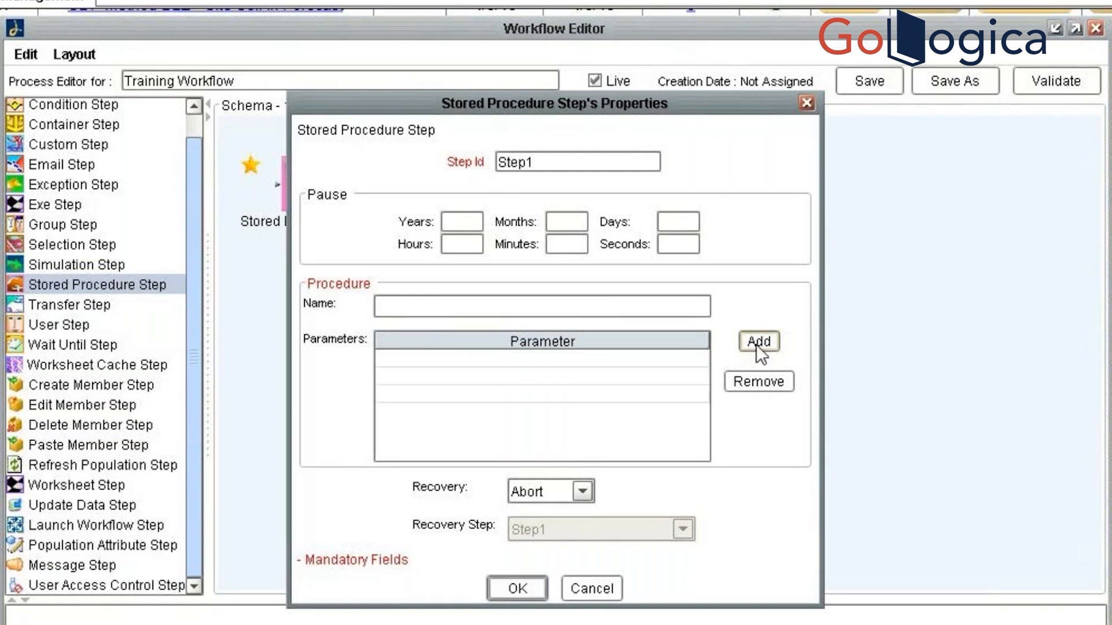
{"action": "left_click", "coordinate": [755, 344]}
{"action": "left_click", "coordinate": [609, 370]}
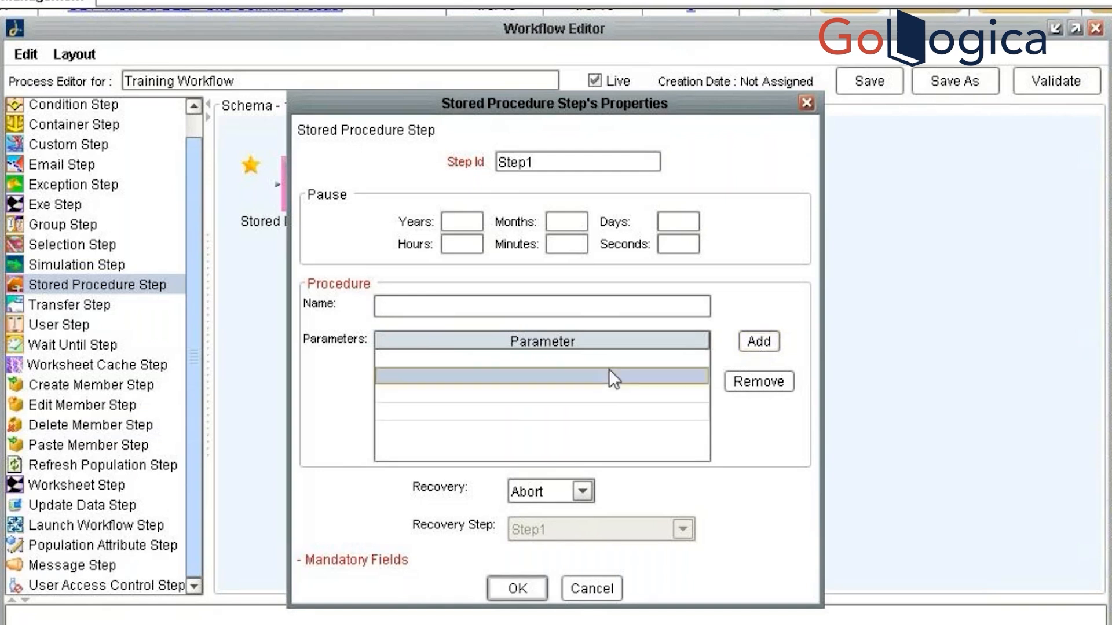
{"action": "left_click", "coordinate": [543, 405]}
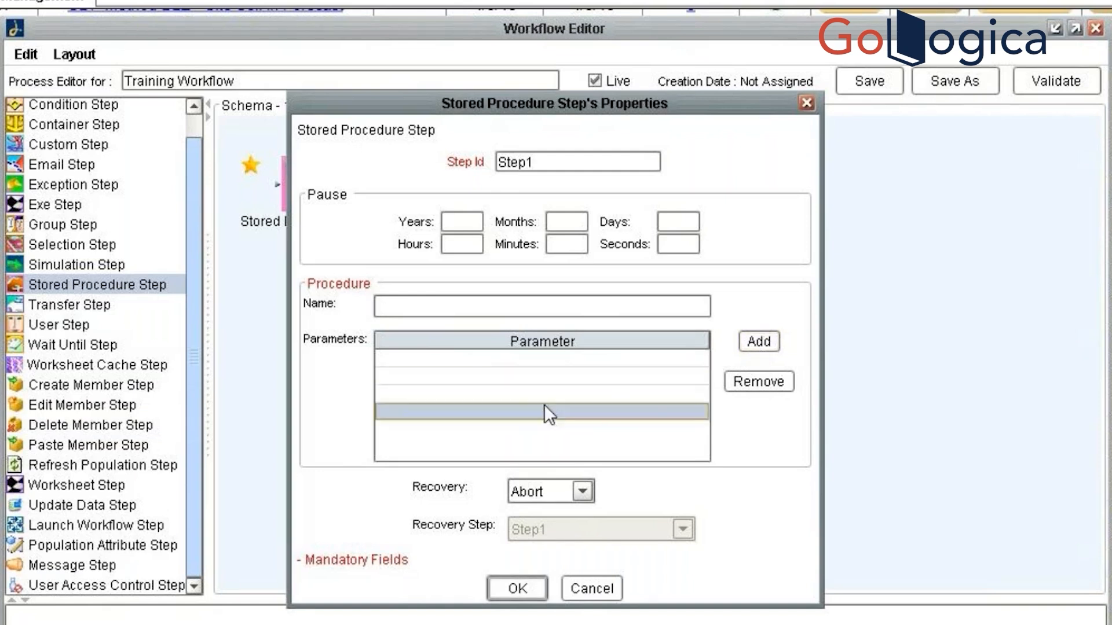
{"action": "left_click", "coordinate": [528, 375]}
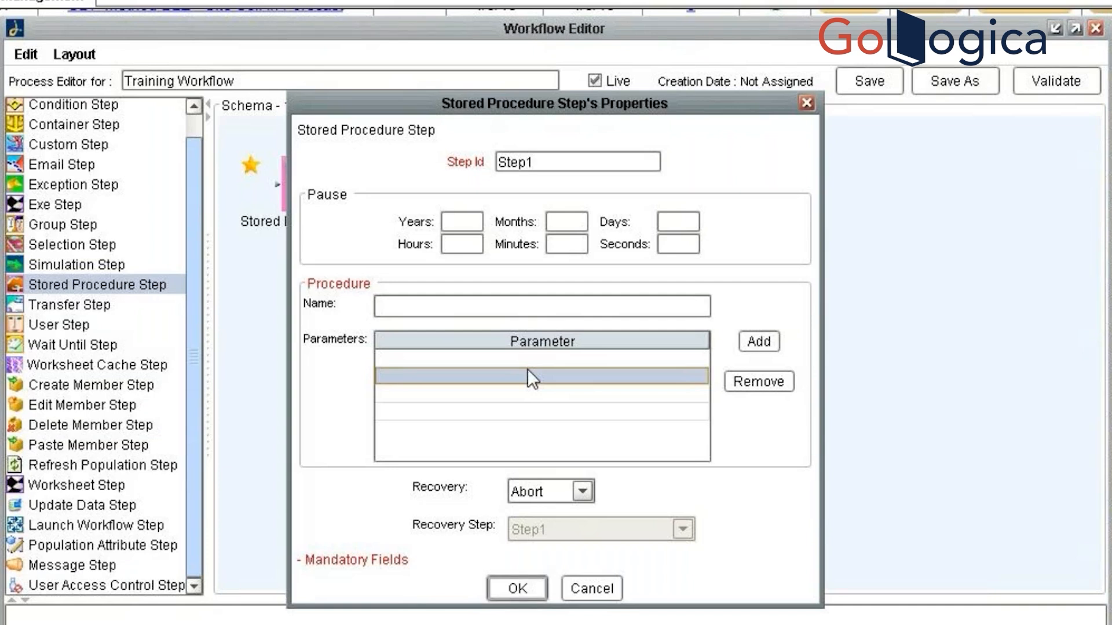
{"action": "left_click", "coordinate": [742, 387]}
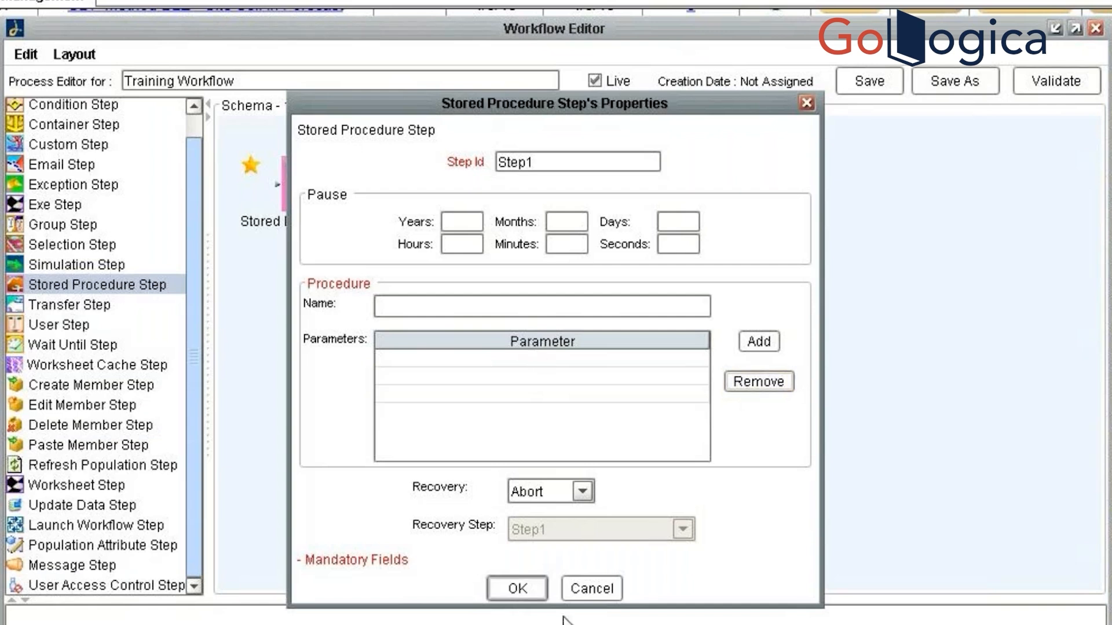
{"action": "left_click", "coordinate": [592, 589]}
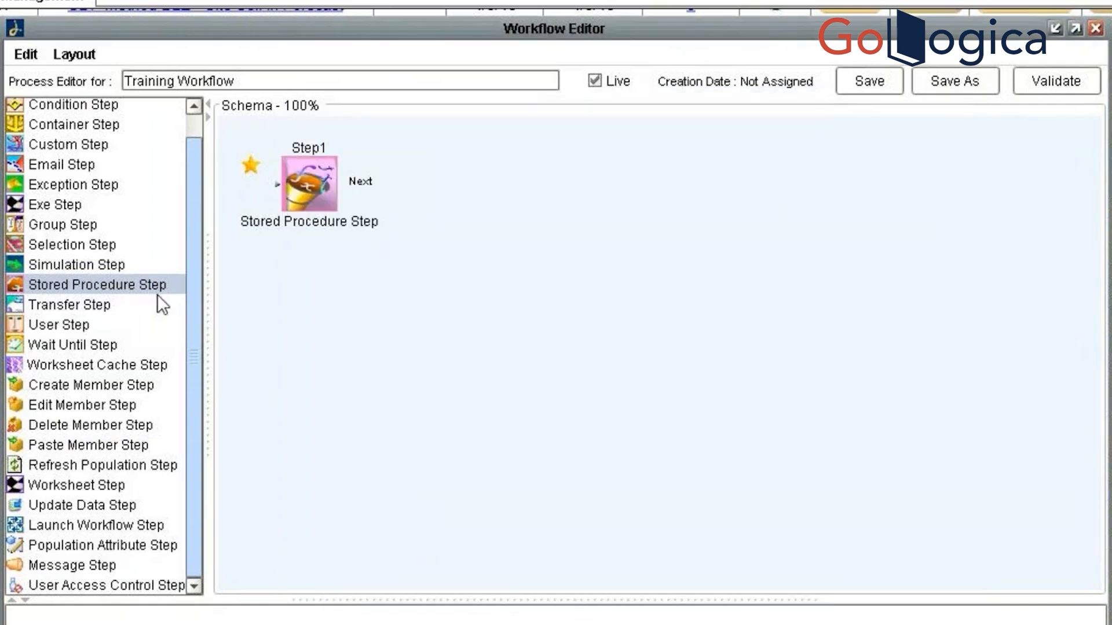
Add a Transfer Step to the Training Workflow schema, keeping its default properties, and place it apart from the Stored Procedure Step
{"action": "double_click", "coordinate": [130, 304]}
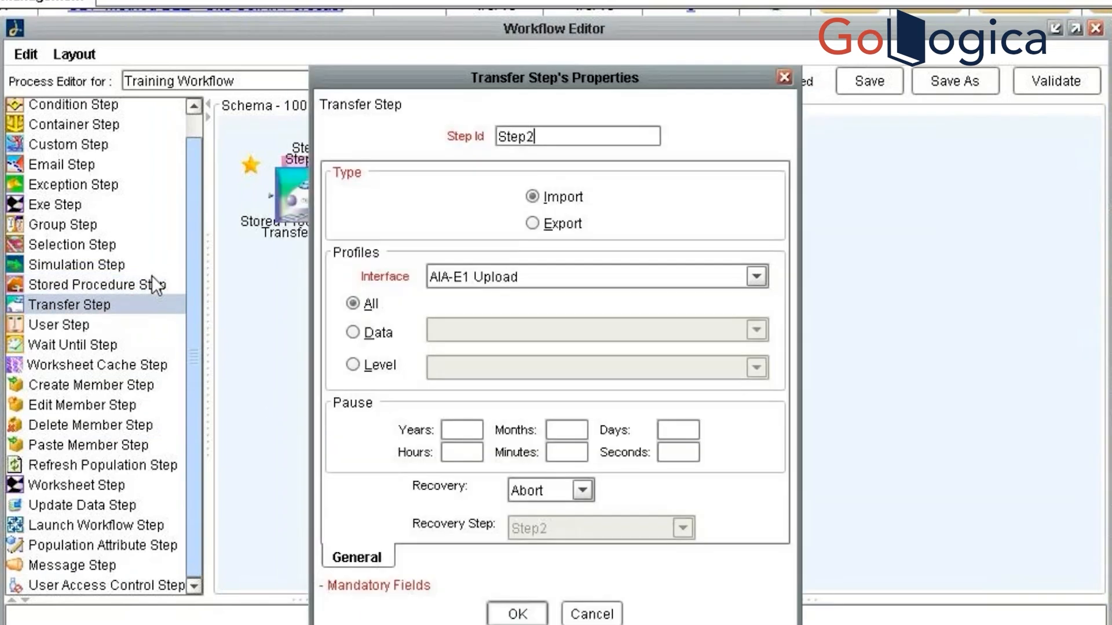
{"action": "left_click_drag", "start_coordinate": [444, 85], "coordinate": [552, 75]}
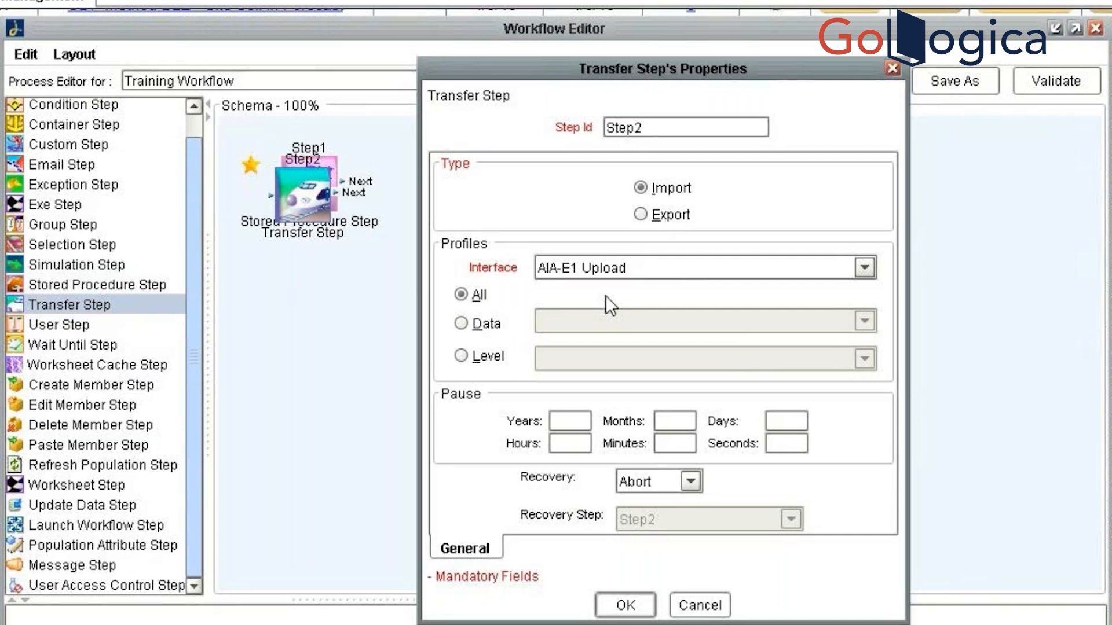
{"action": "left_click", "coordinate": [663, 213]}
{"action": "left_click", "coordinate": [656, 186]}
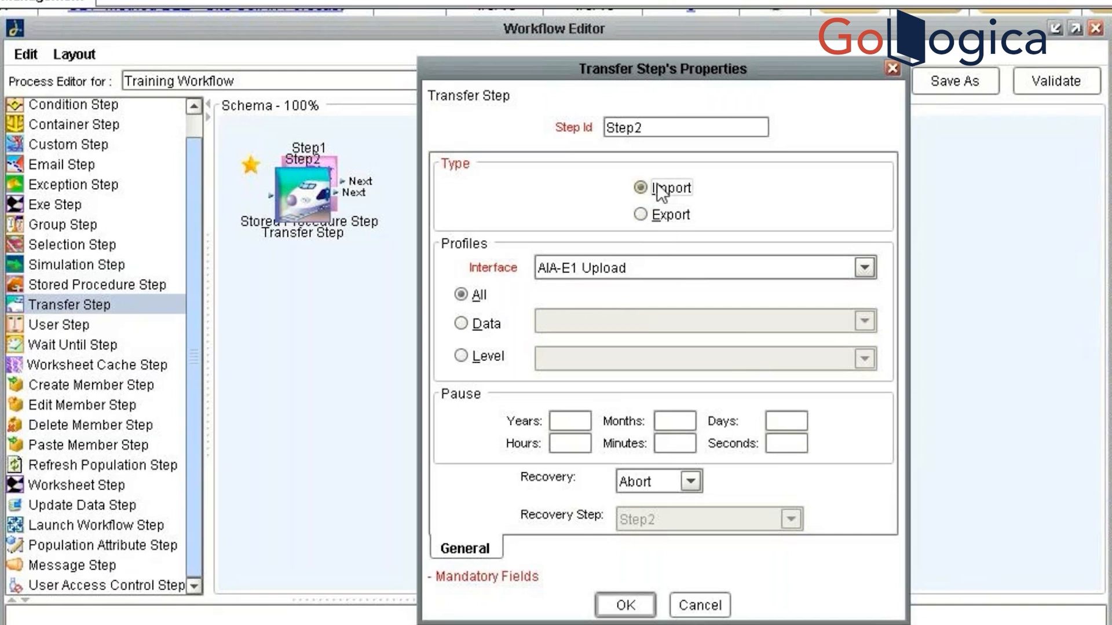
{"action": "left_click", "coordinate": [685, 269]}
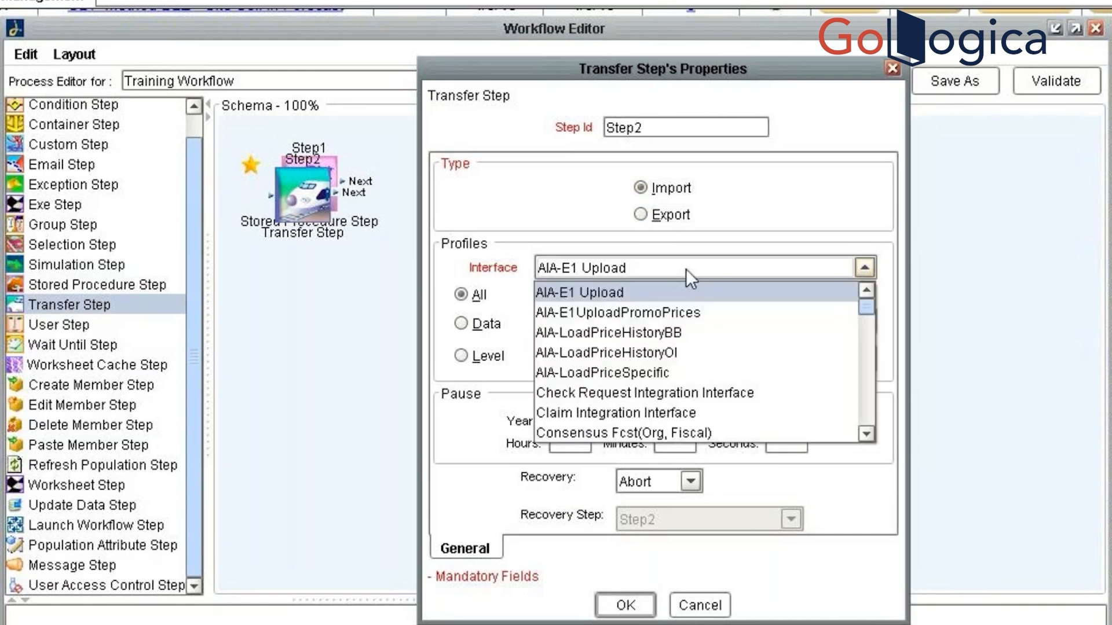
{"action": "left_click", "coordinate": [891, 69]}
{"action": "left_click_drag", "start_coordinate": [485, 290], "coordinate": [568, 268]}
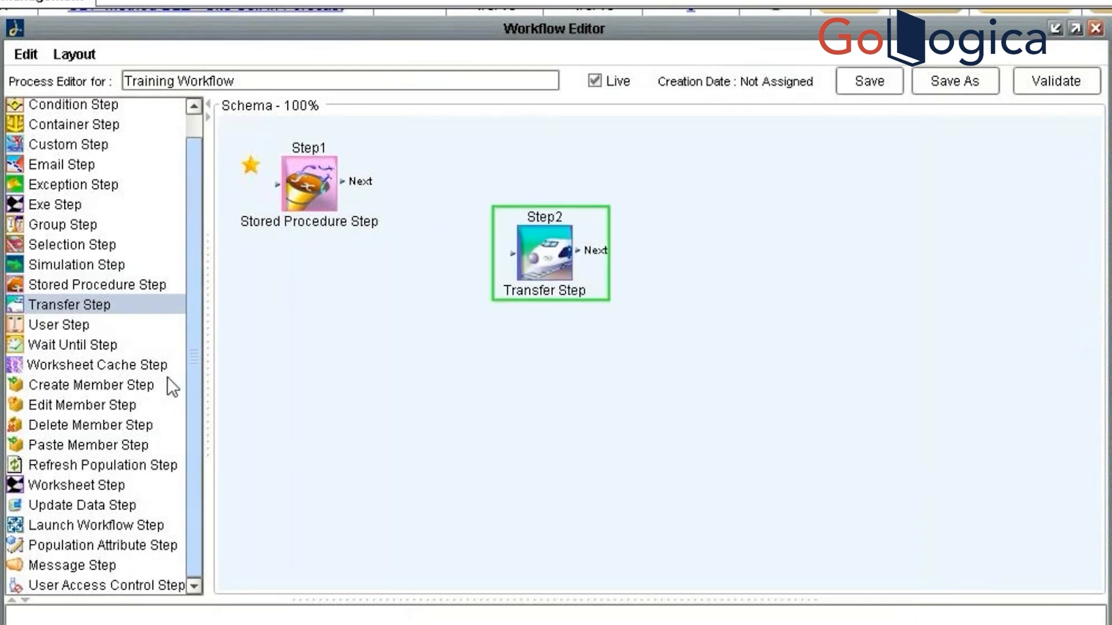
Add a Launch Workflow Step, browse the workflows it can launch, and place it below the Stored Procedure Step
{"action": "left_click", "coordinate": [67, 526]}
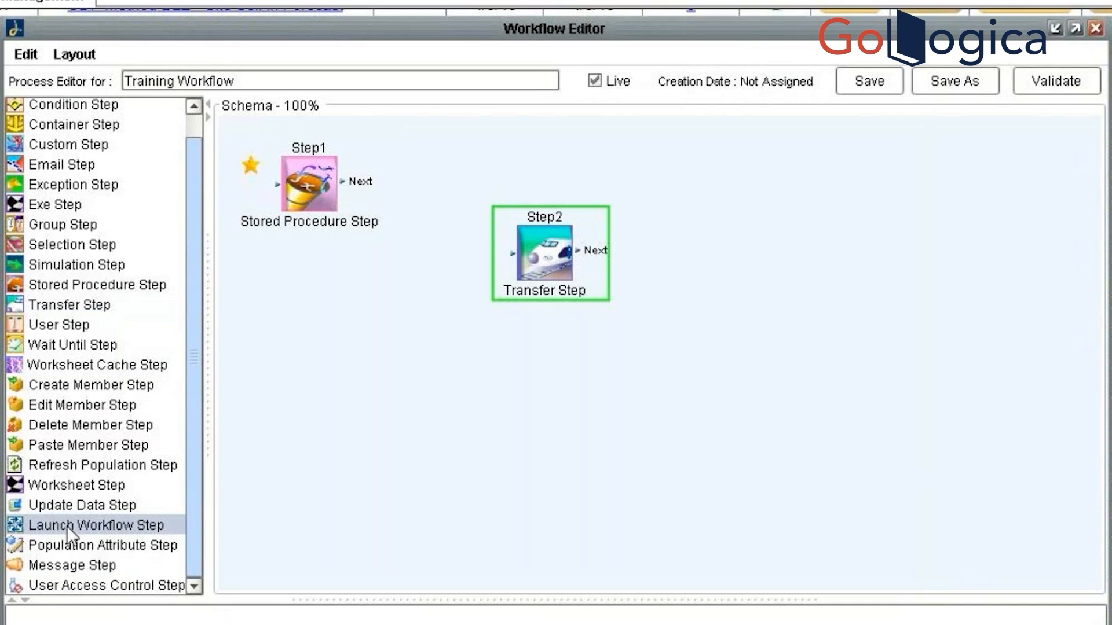
{"action": "left_click_drag", "start_coordinate": [67, 526], "coordinate": [327, 200]}
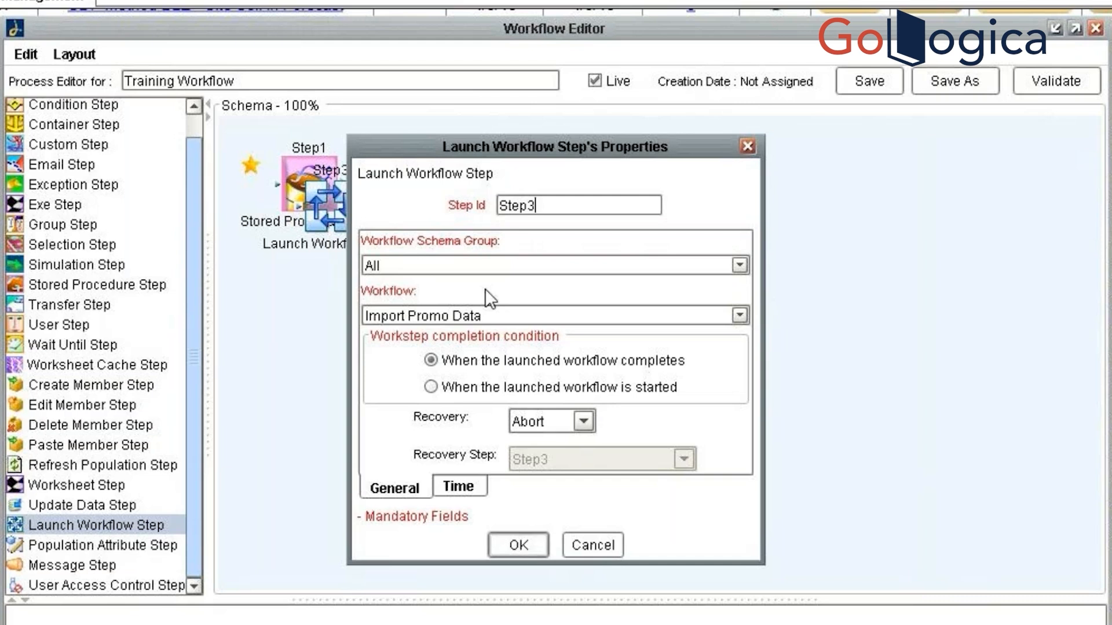
{"action": "left_click", "coordinate": [502, 313]}
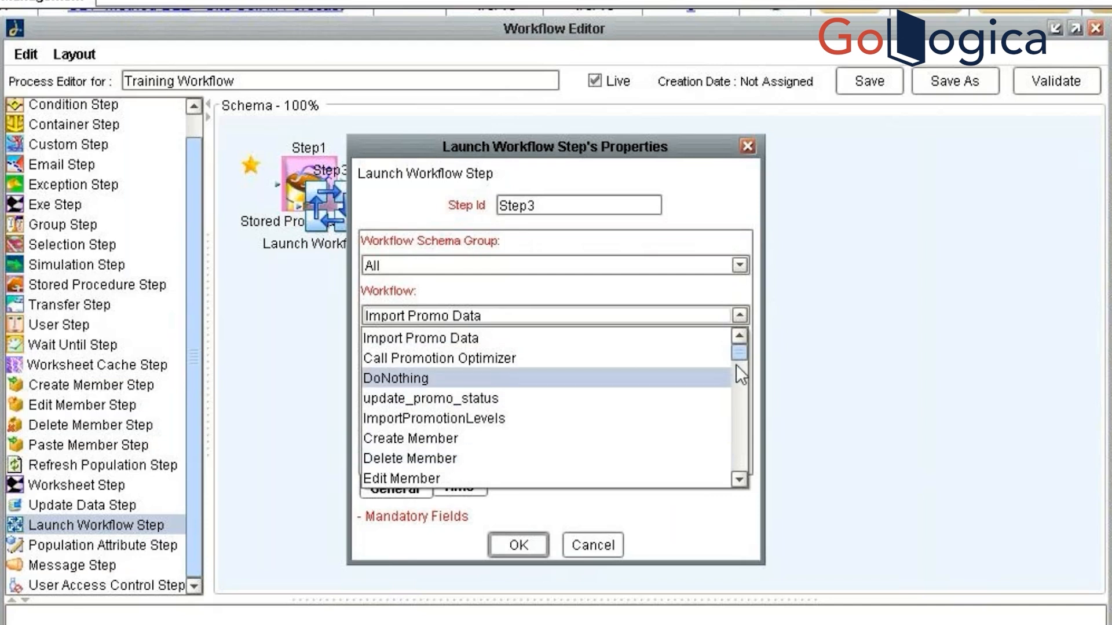
{"action": "left_click_drag", "start_coordinate": [740, 356], "coordinate": [737, 485]}
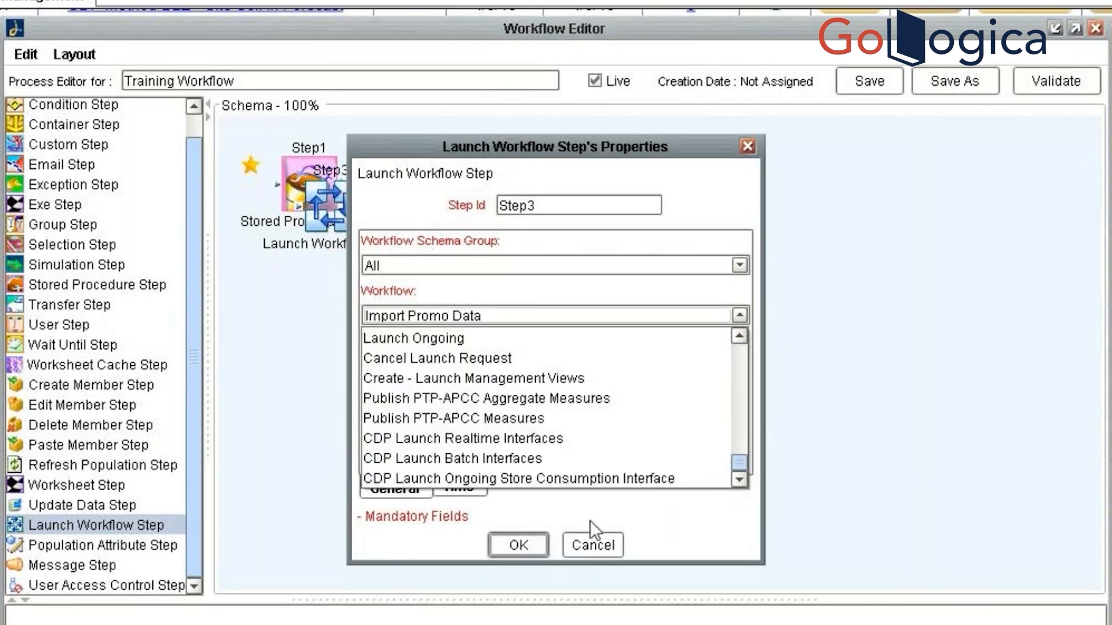
{"action": "left_click", "coordinate": [585, 543]}
{"action": "left_click_drag", "start_coordinate": [331, 223], "coordinate": [381, 391]}
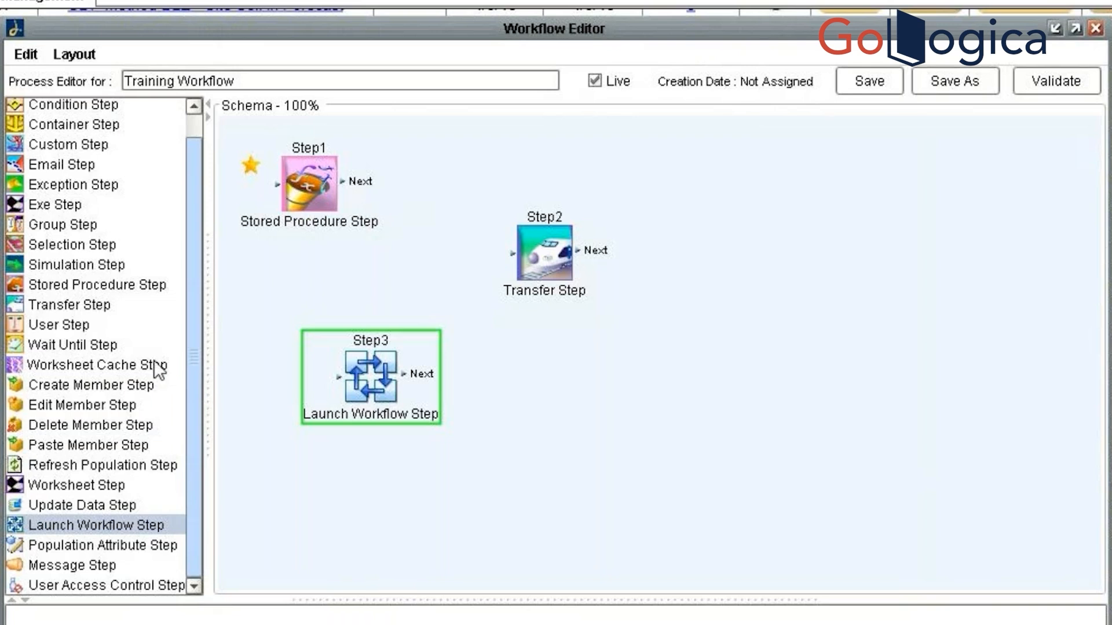
Add an Email Step to the schema, view its recipient, subject and message properties, and dismiss them without changes
{"action": "left_click_drag", "start_coordinate": [201, 280], "coordinate": [195, 239]}
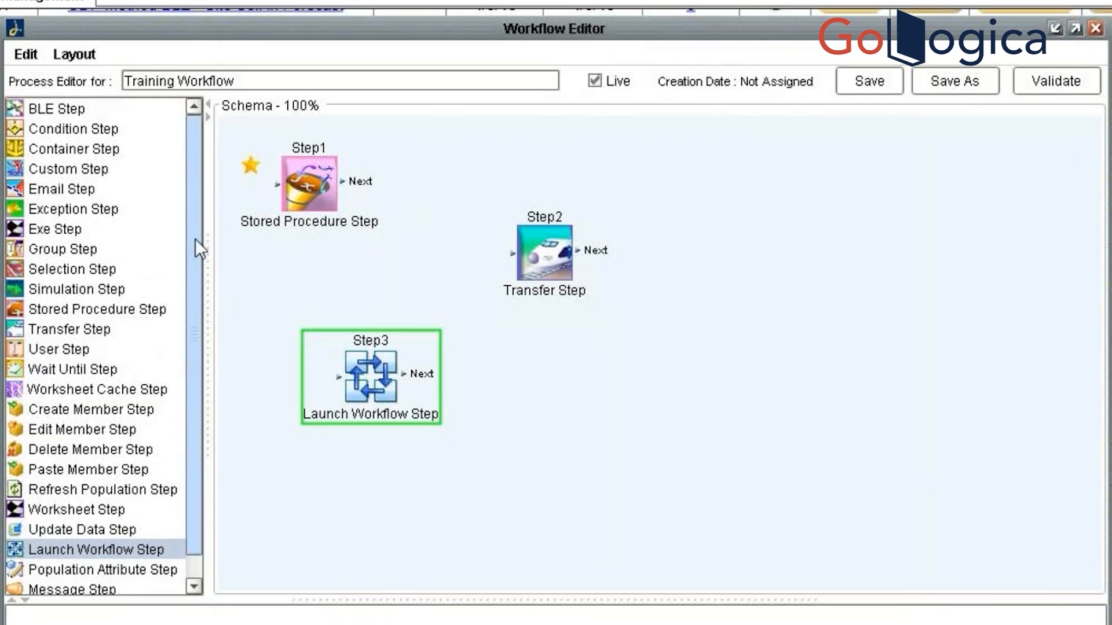
{"action": "left_click_drag", "start_coordinate": [76, 190], "coordinate": [283, 197]}
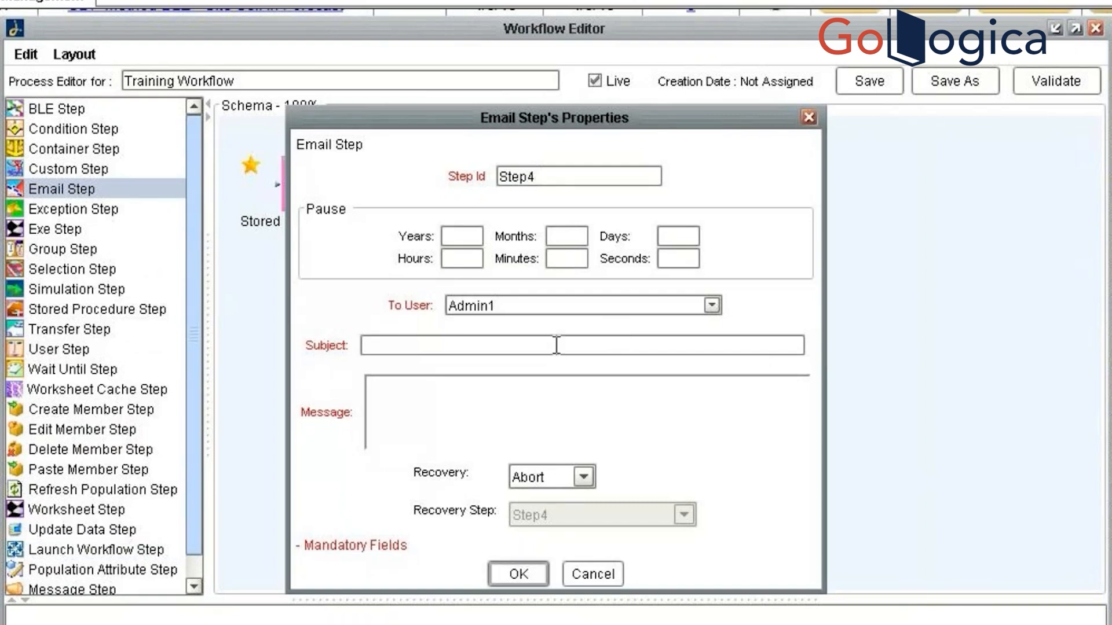
{"action": "left_click", "coordinate": [537, 345]}
{"action": "left_click", "coordinate": [809, 118]}
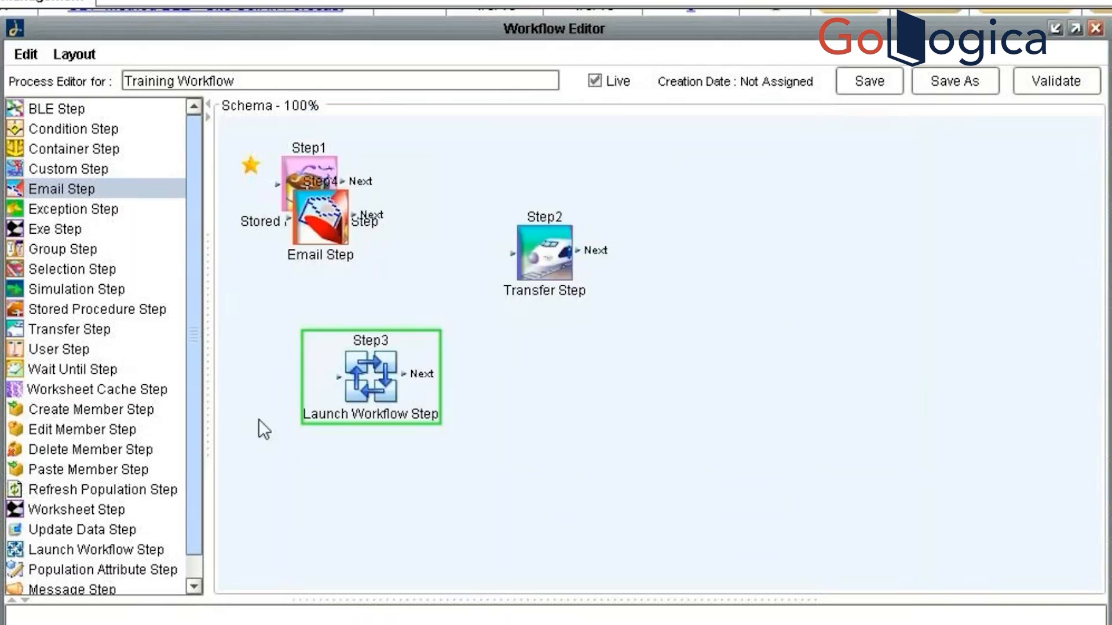
{"action": "mouse_move", "coordinate": [200, 492]}
{"action": "left_mouse_down"}
{"action": "mouse_move", "coordinate": [198, 522]}
{"action": "mouse_move", "coordinate": [201, 490]}
{"action": "left_mouse_up"}
Delete the Transfer, Email and Launch Workflow steps from the schema, keeping only the Stored Procedure Step
{"action": "left_click", "coordinate": [539, 264]}
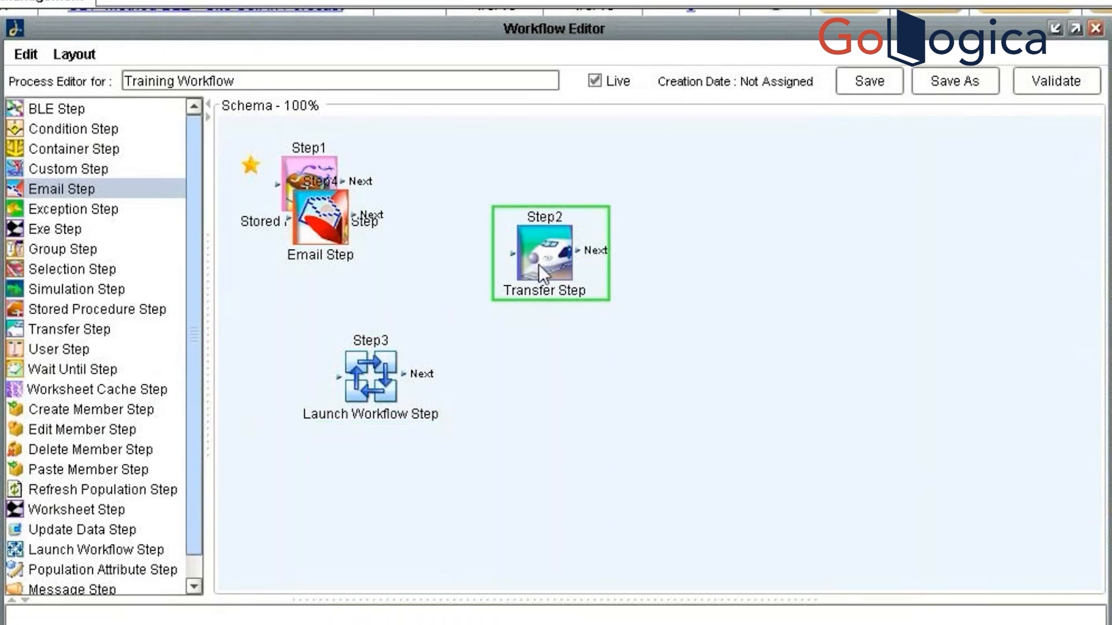
{"action": "key", "text": "Delete"}
{"action": "left_click", "coordinate": [325, 205]}
{"action": "key", "text": "Delete"}
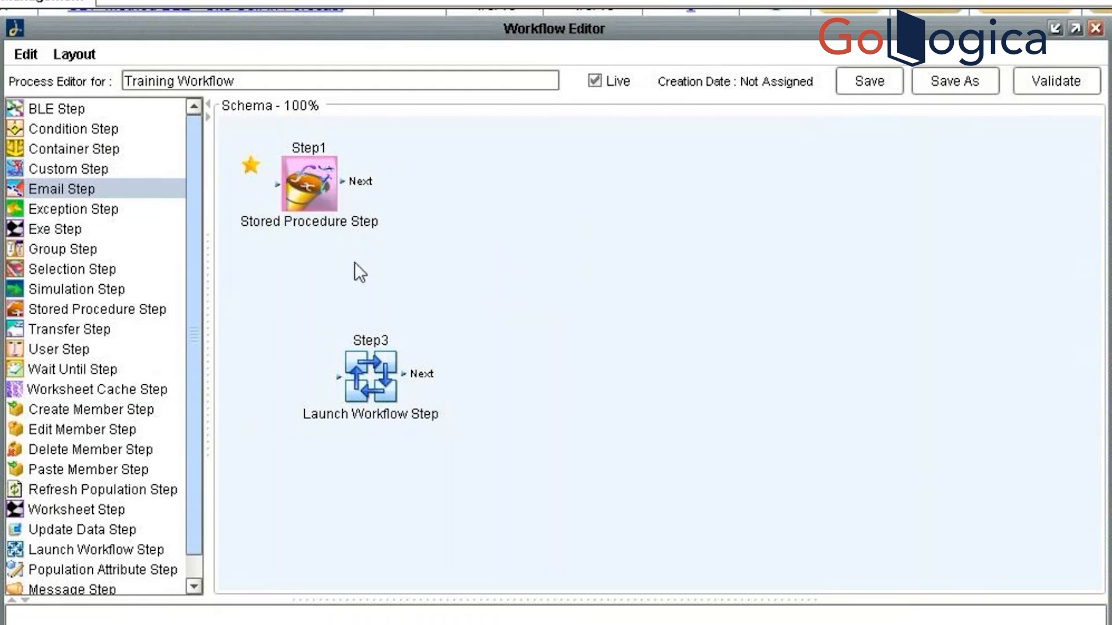
{"action": "left_click", "coordinate": [351, 401]}
{"action": "key", "text": "Delete"}
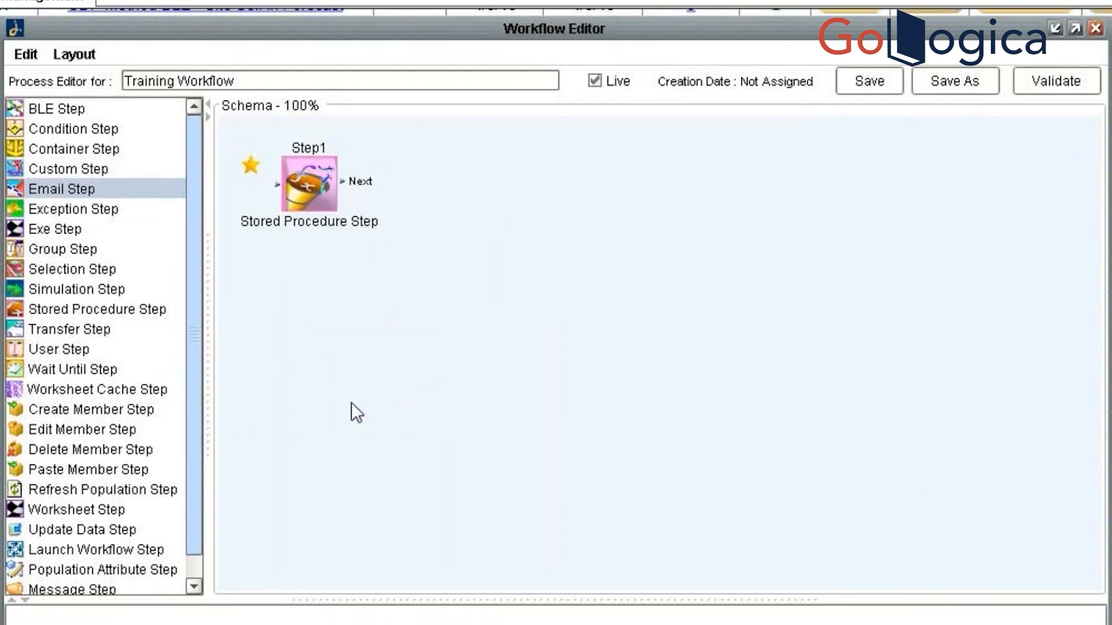
Close the workflow editor without saving the Training Workflow schema and return to the schema list
{"action": "left_click", "coordinate": [1095, 28]}
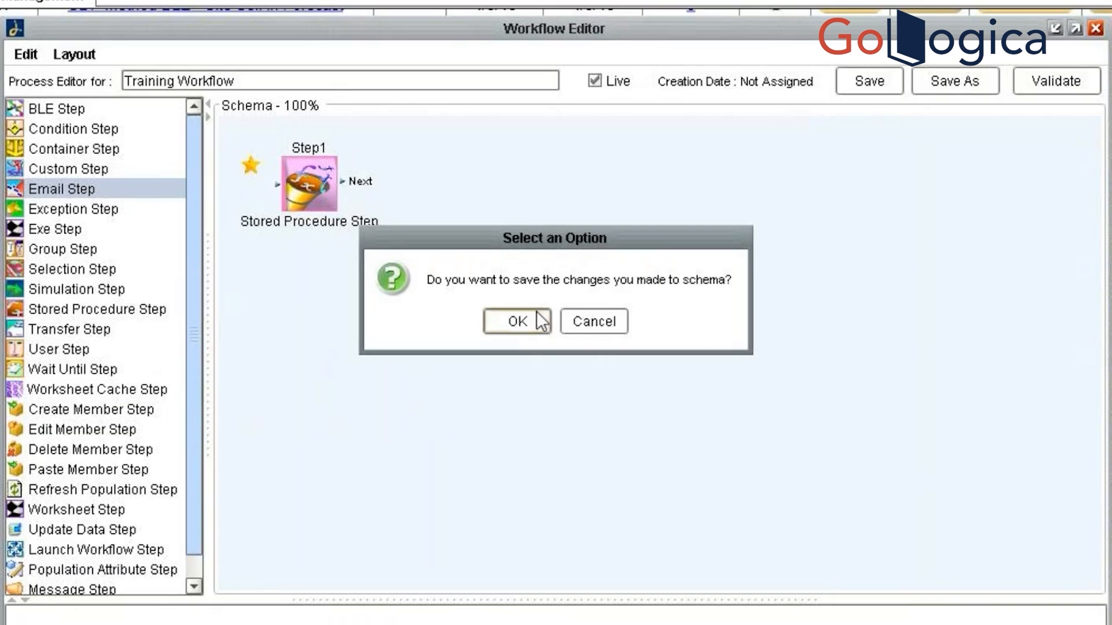
{"action": "left_click", "coordinate": [577, 321]}
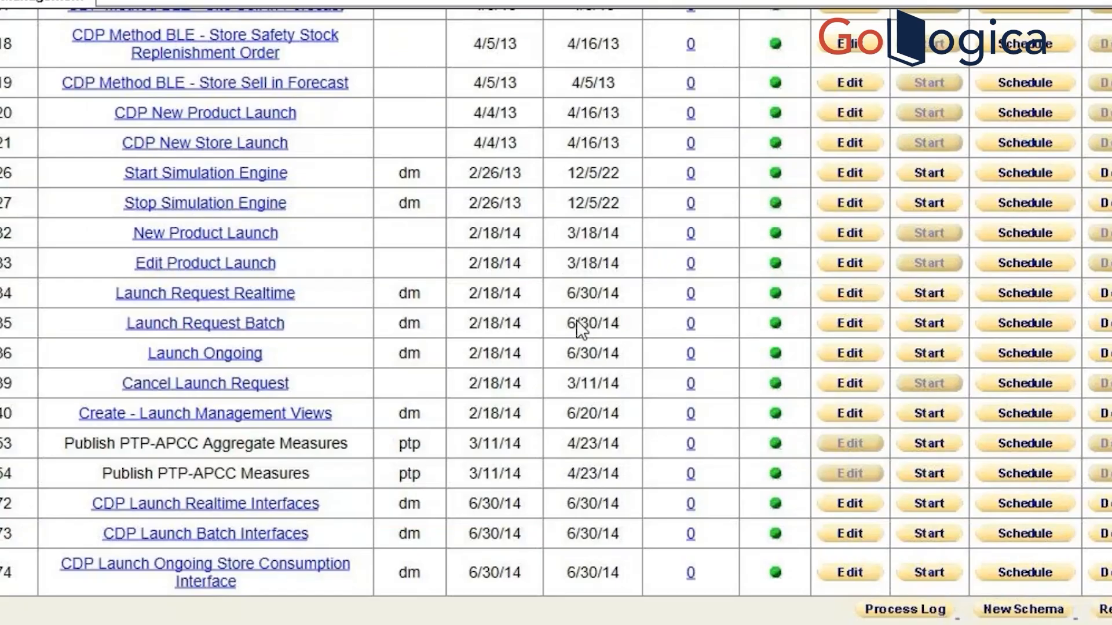
{"action": "scroll", "coordinate": [581, 329], "scroll_direction": "up", "scroll_amount": 15}
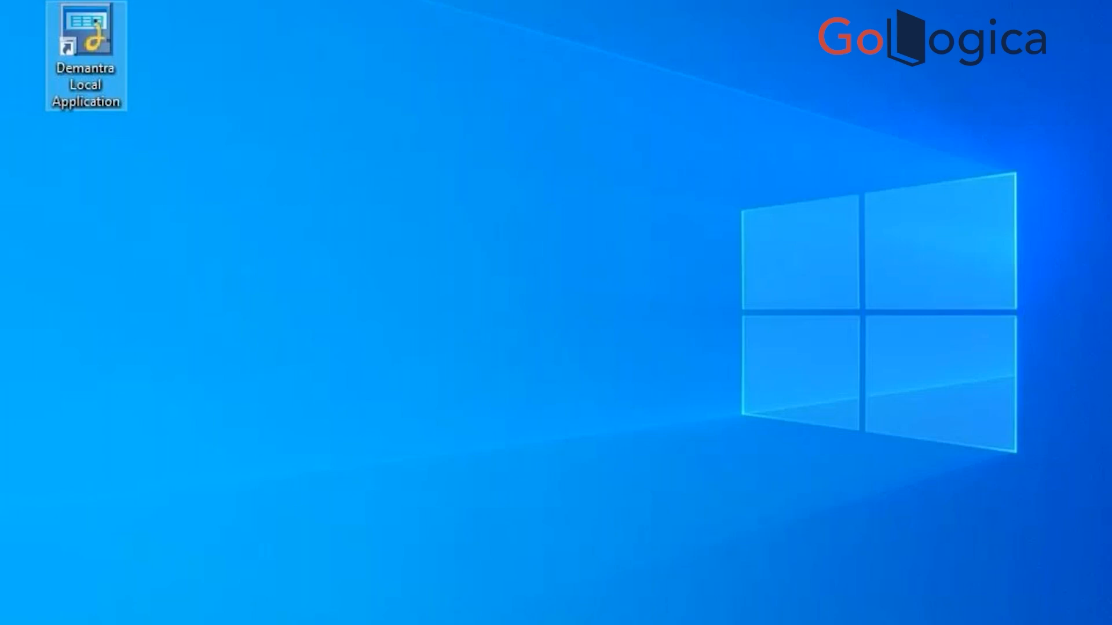
Launch SQL Developer from the sqldeveloper-22.2.1.234.1810-x64 folder on Local Disk (C:) and open a SQL worksheet
{"action": "key", "text": "super"}
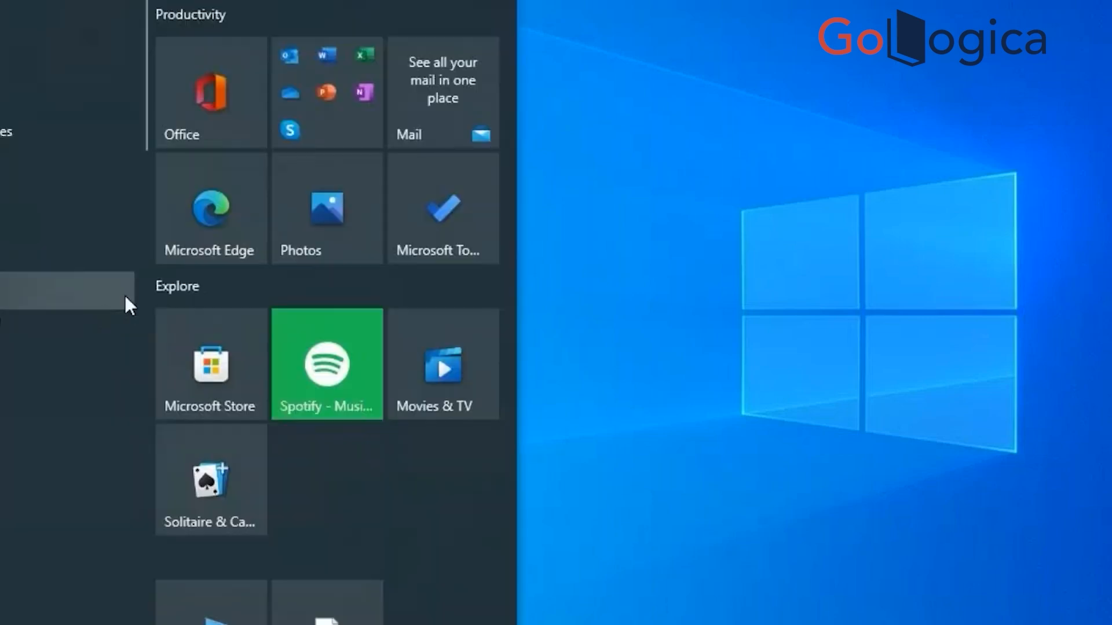
{"action": "left_click", "coordinate": [668, 237]}
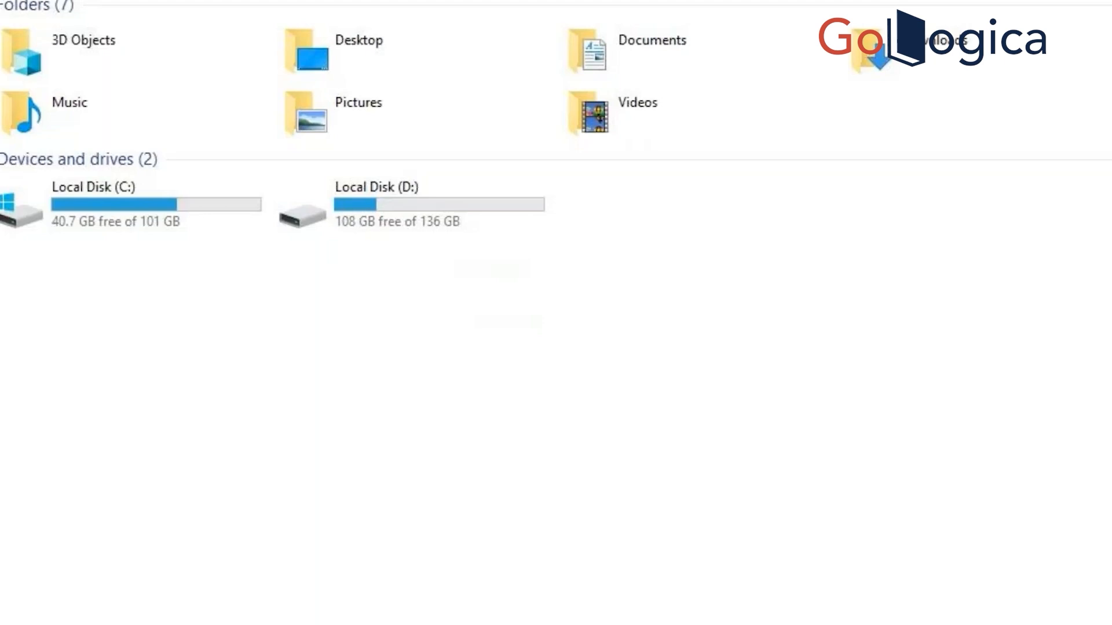
{"action": "double_click", "coordinate": [165, 198]}
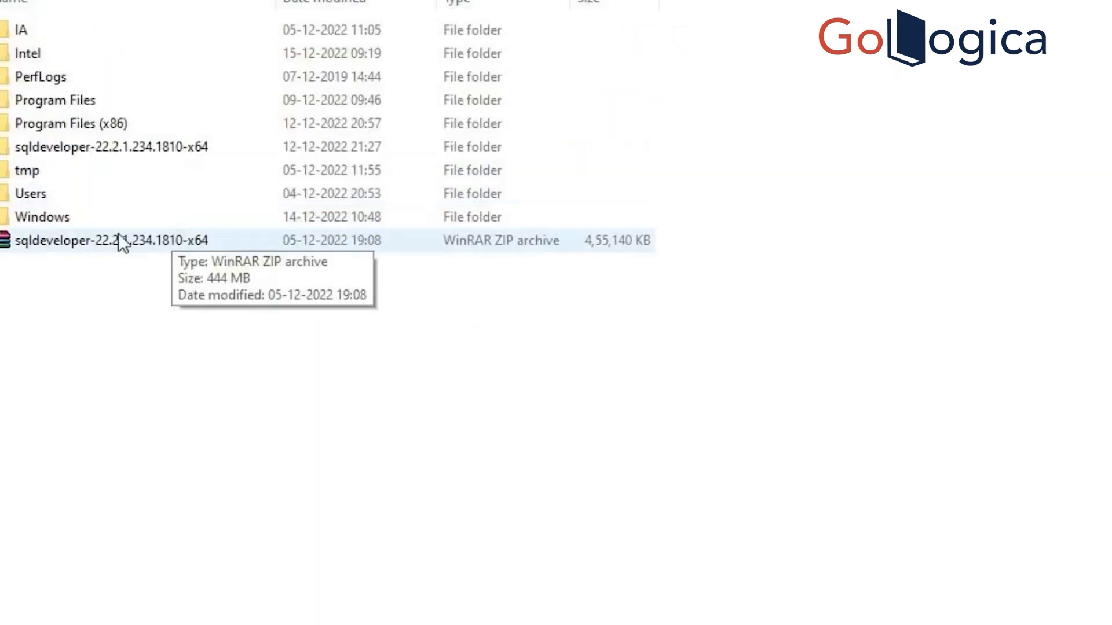
{"action": "double_click", "coordinate": [50, 145]}
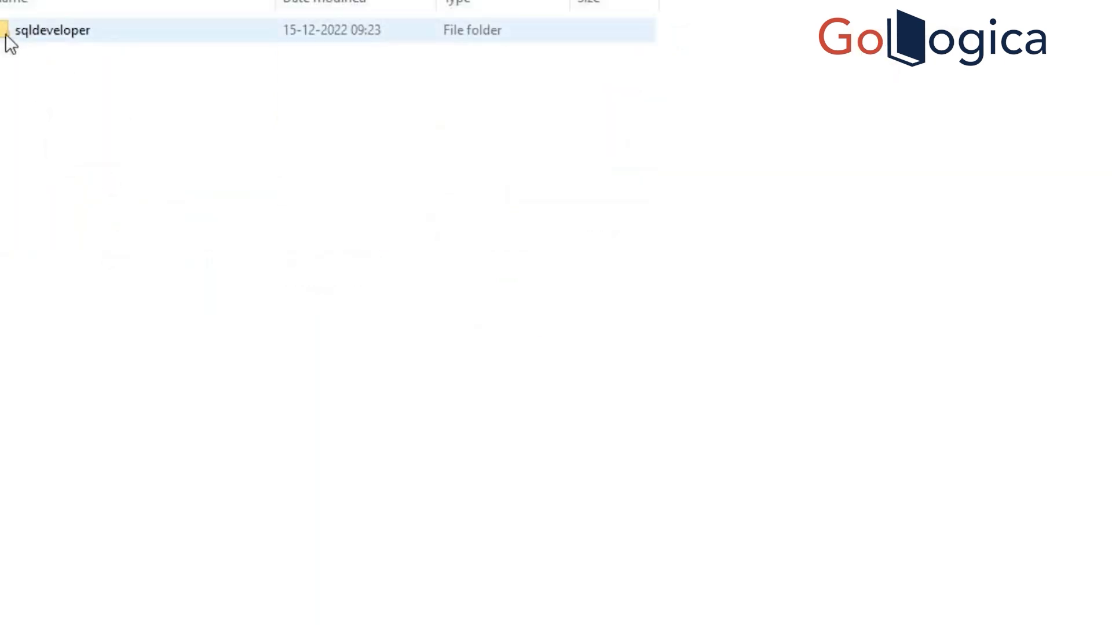
{"action": "left_click", "coordinate": [16, 34]}
{"action": "double_click", "coordinate": [15, 33]}
{"action": "left_click", "coordinate": [67, 521]}
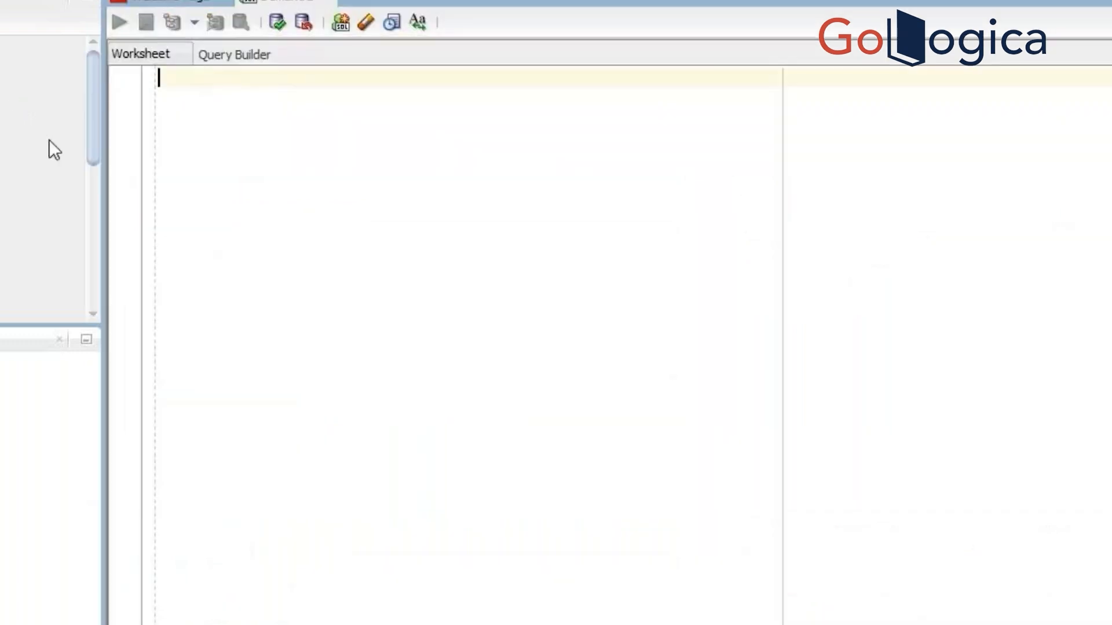
Write and run the query "select * from db_exception_log;" in the worksheet
{"action": "key", "text": "Return"}
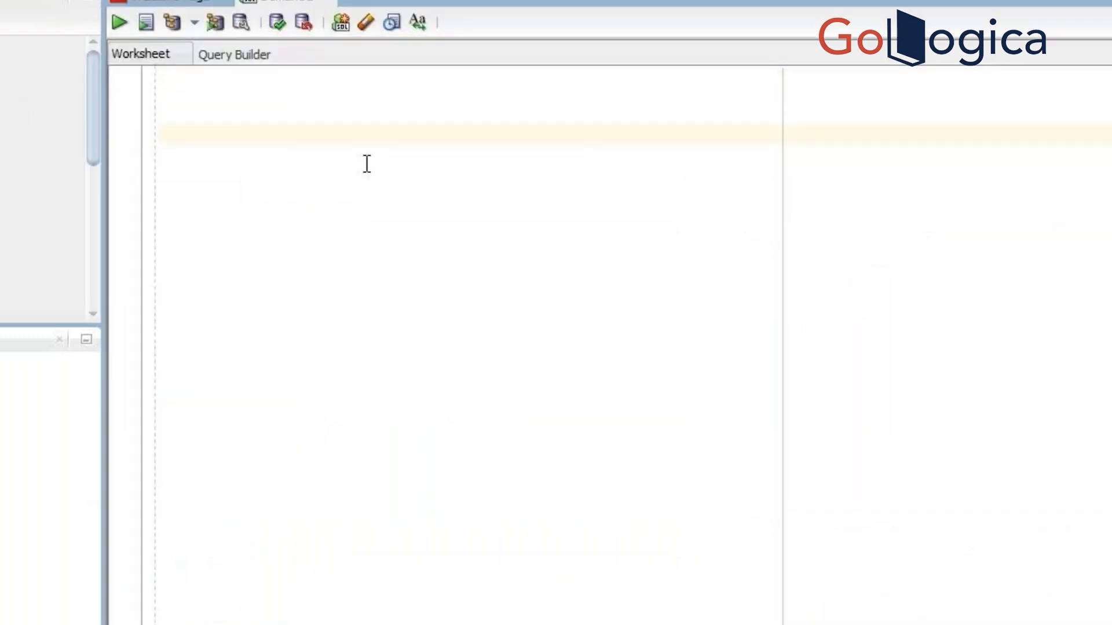
{"action": "type", "text": "select * from"}
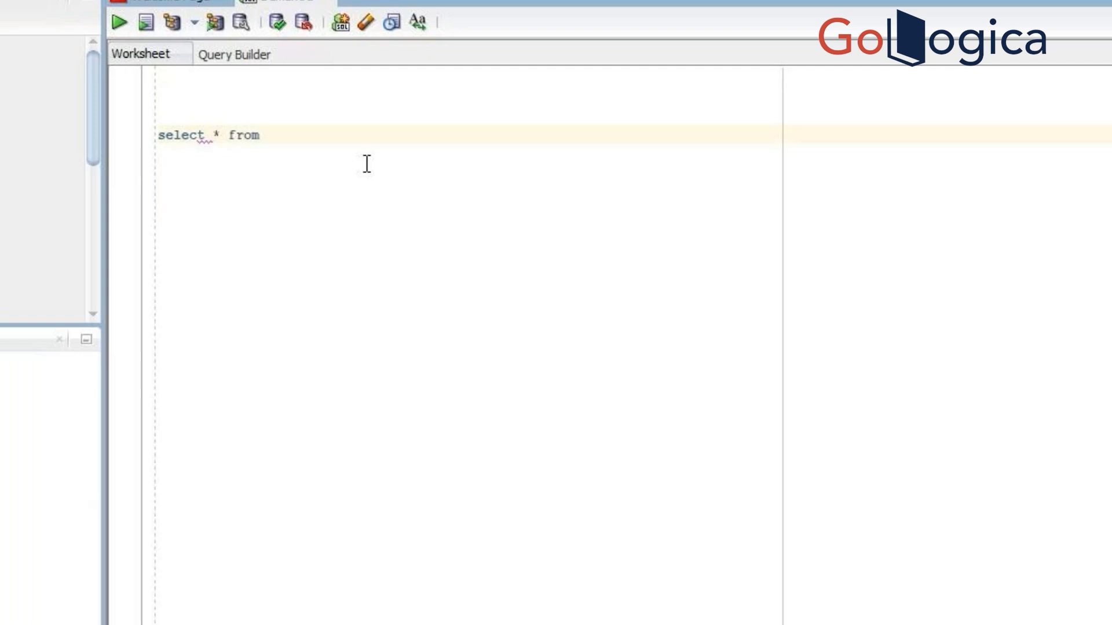
{"action": "type", "text": " db_exception_"}
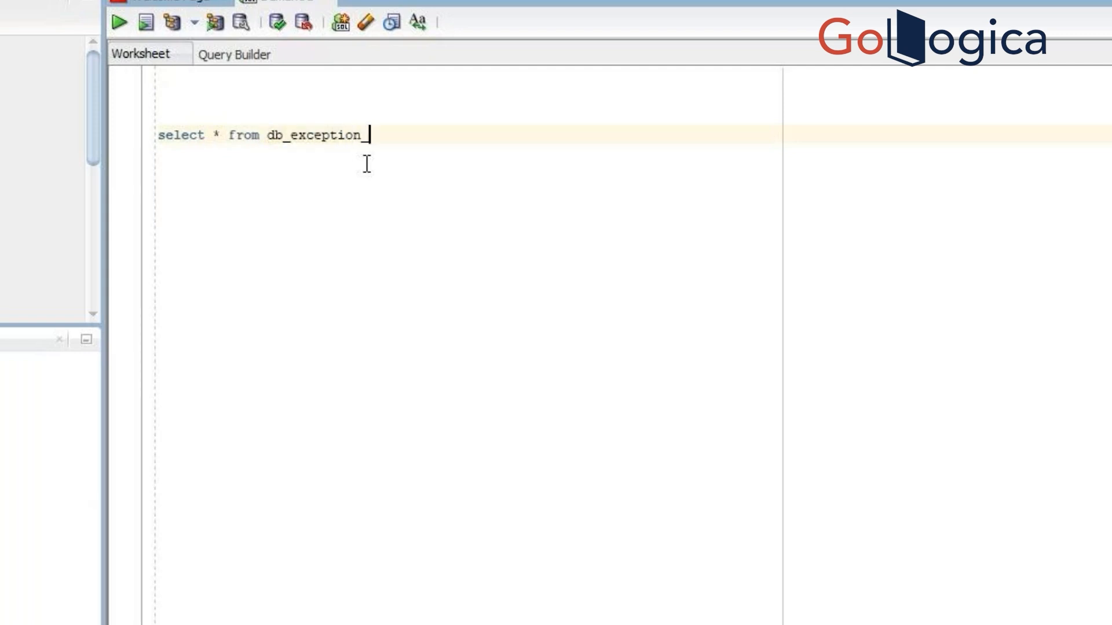
{"action": "type", "text": "log;"}
{"action": "key", "text": "shift+Home"}
{"action": "key", "text": "ctrl+Return"}
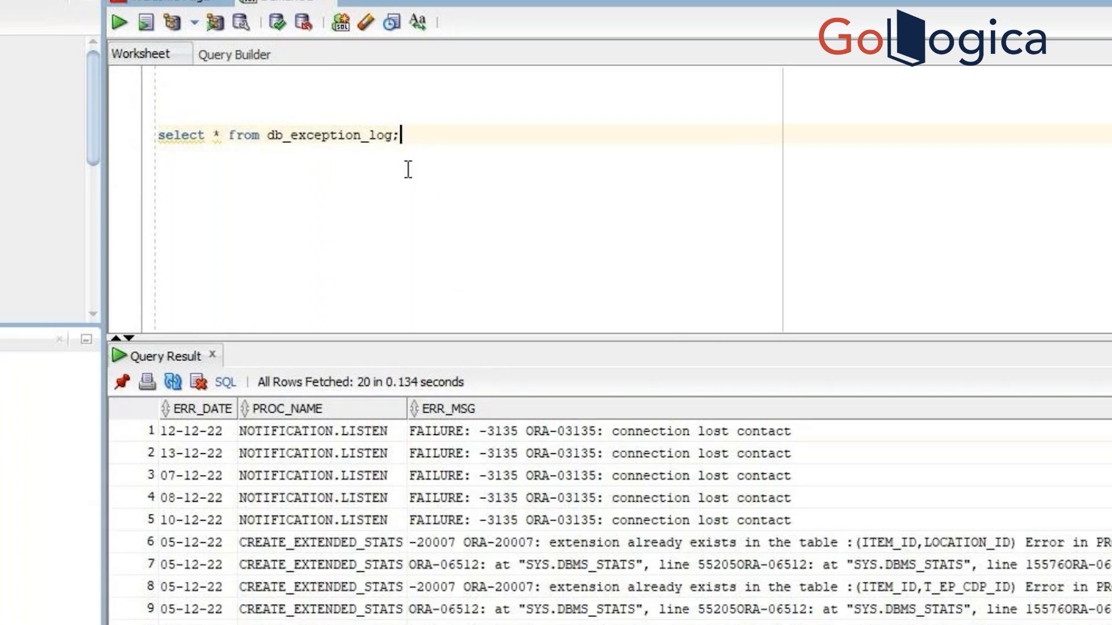
Add "order by 1 desc" to the db_exception_log query, rerun it and review the most recent error entry
{"action": "left_click", "coordinate": [393, 140]}
{"action": "type", "text": "order"}
{"action": "type", "text": " by 1 d"}
{"action": "type", "text": "esc"}
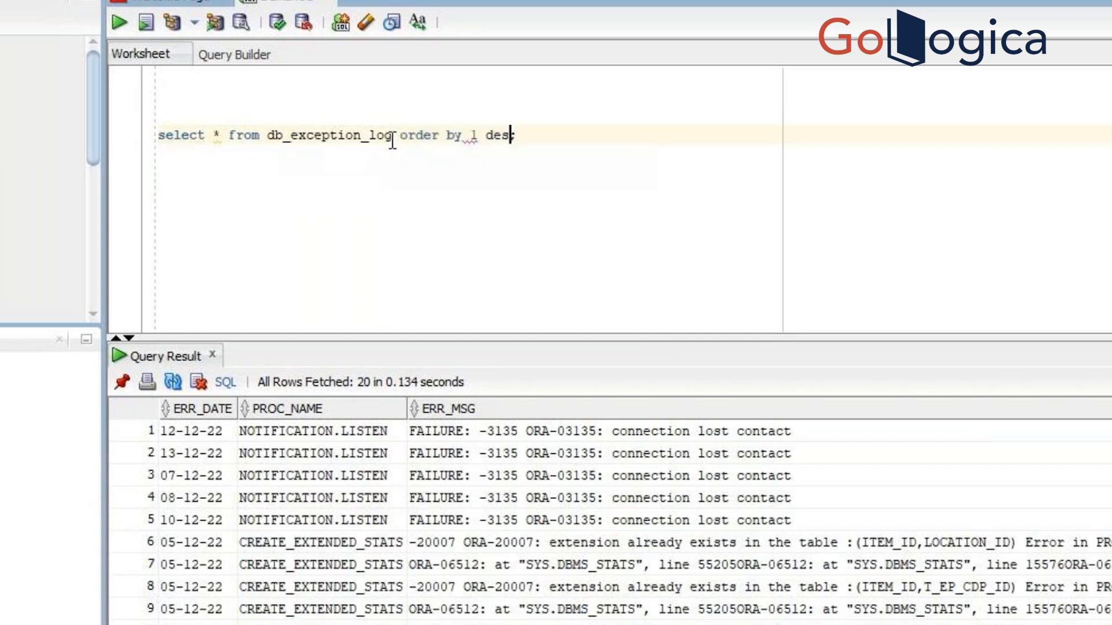
{"action": "key", "text": "ctrl+Return"}
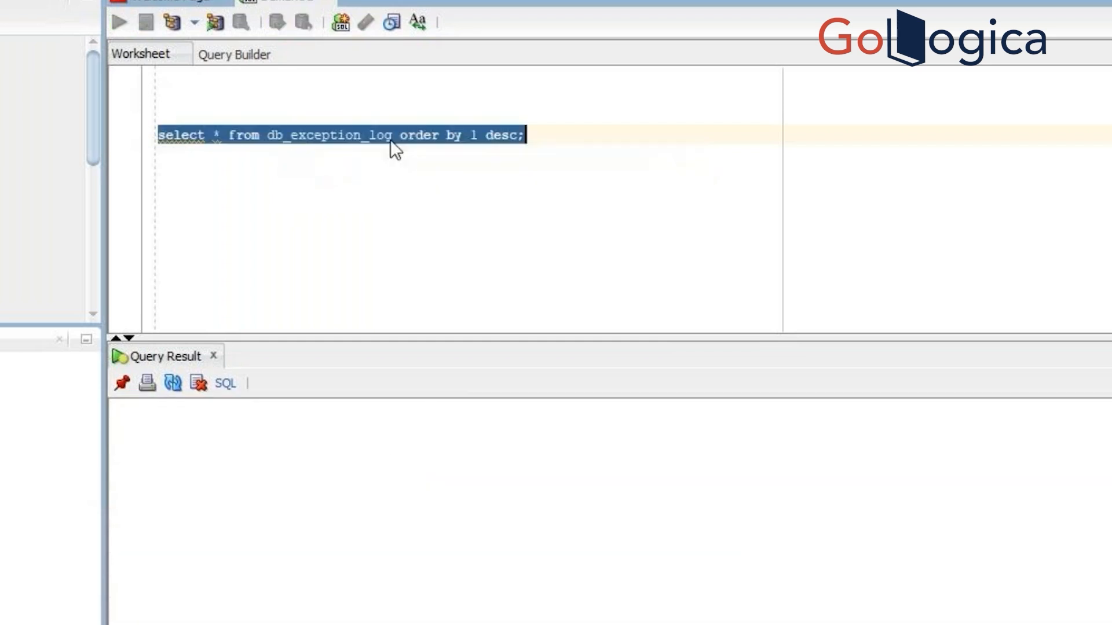
{"action": "left_click", "coordinate": [172, 432]}
{"action": "left_click_drag", "start_coordinate": [172, 431], "coordinate": [417, 438]}
{"action": "key", "text": "Left"}
{"action": "key", "text": "Left"}
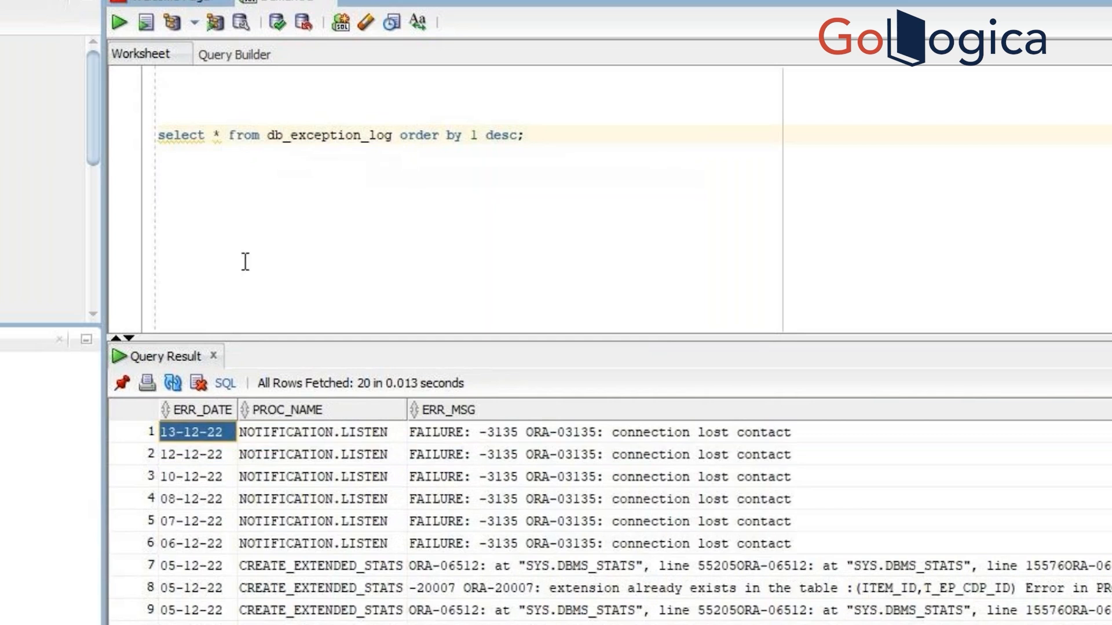
Filter the database procedures by NAME LIKE dbex and open the code of the dbex procedure
{"action": "left_click", "coordinate": [545, 153]}
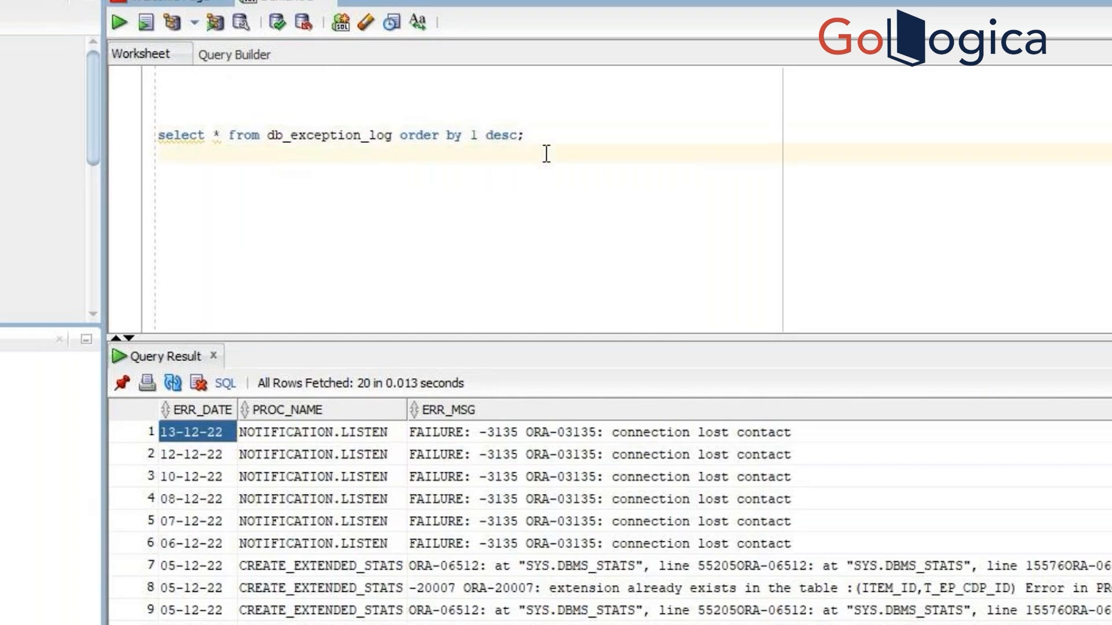
{"action": "key", "text": "Return"}
{"action": "key", "text": "Return"}
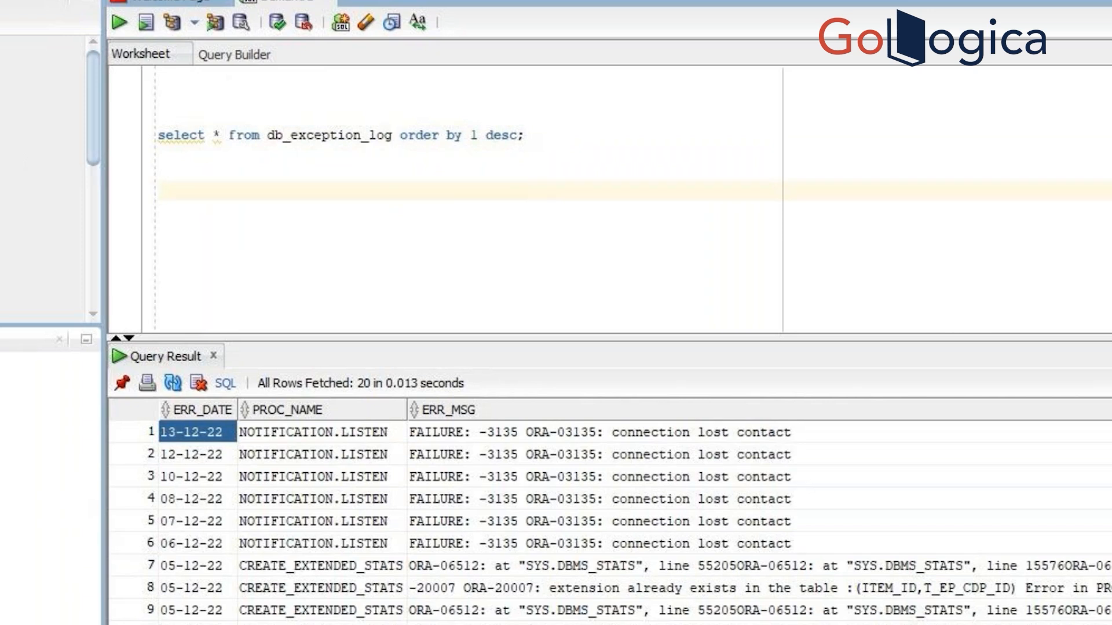
{"action": "type", "text": "dbex"}
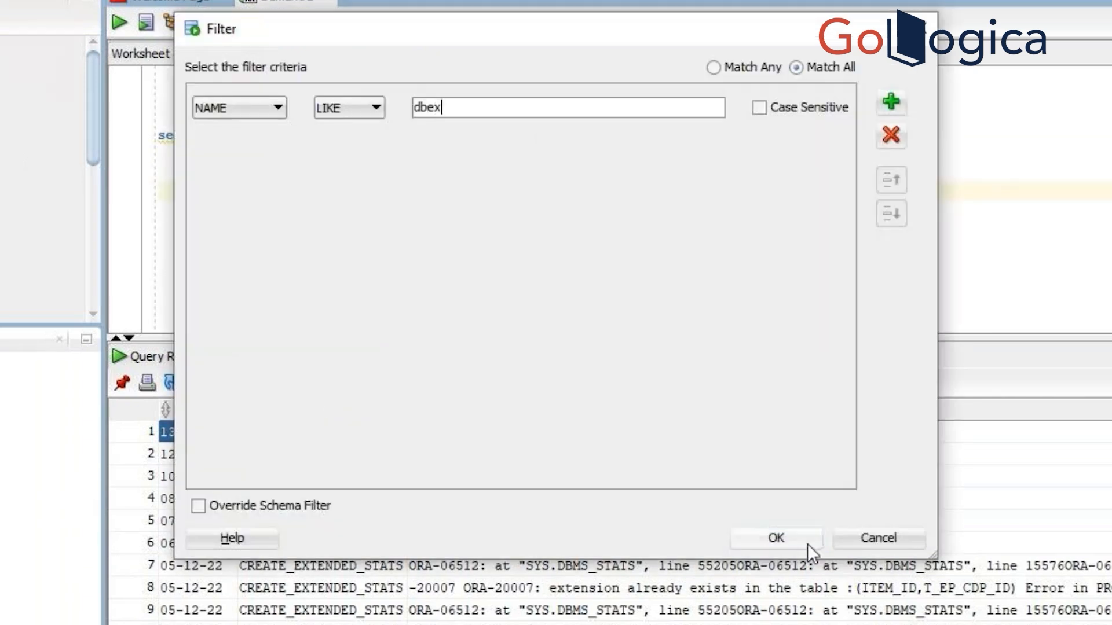
{"action": "left_click", "coordinate": [770, 537]}
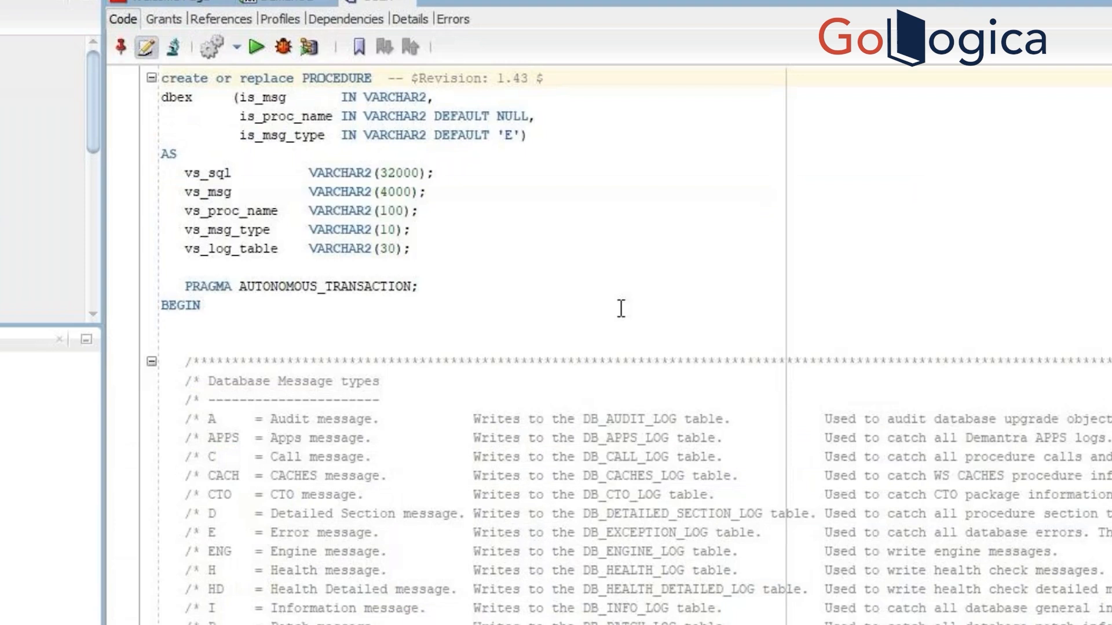
Examine the dbex procedure's is_msg, is_proc_name and is_msg_type parameters, including the default message type
{"action": "double_click", "coordinate": [268, 97]}
{"action": "left_click", "coordinate": [298, 116]}
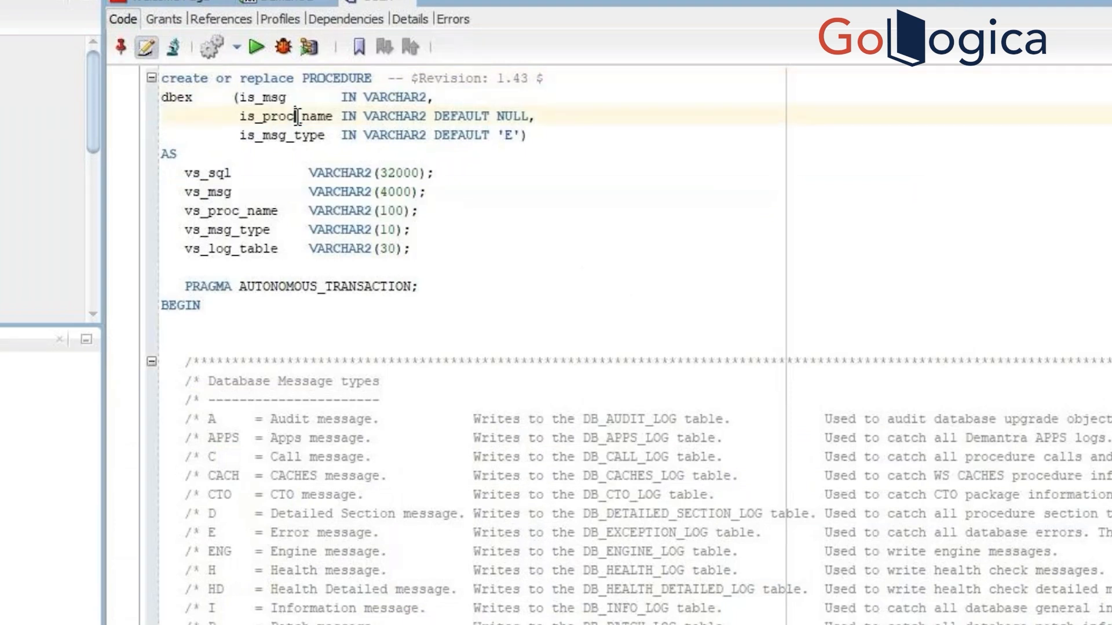
{"action": "left_click", "coordinate": [304, 134]}
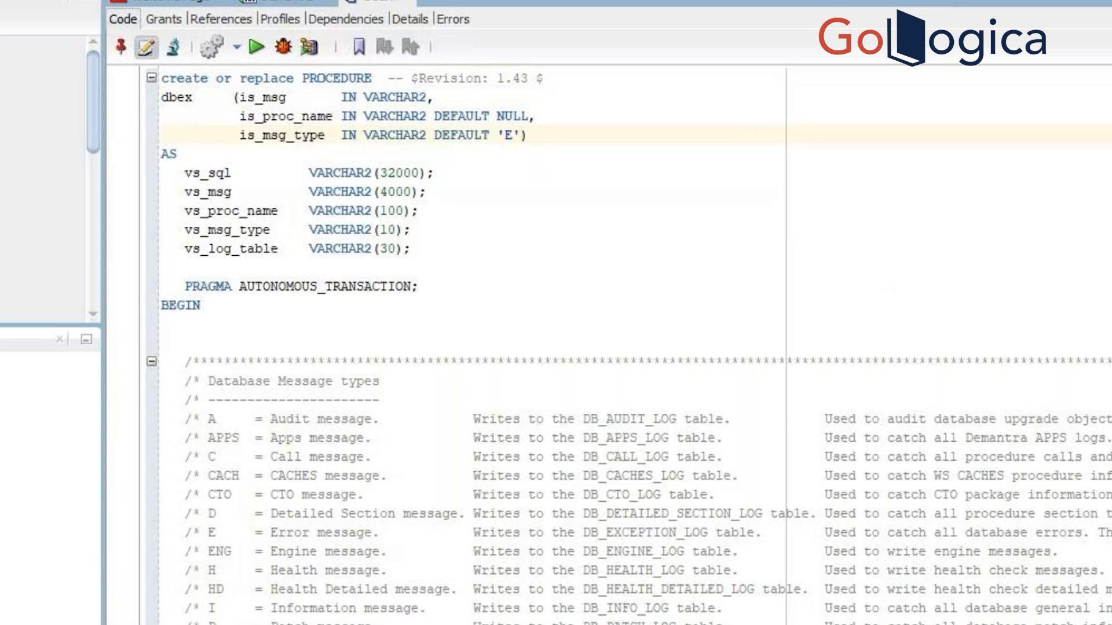
{"action": "scroll", "coordinate": [629, 344], "scroll_direction": "down", "scroll_amount": 1}
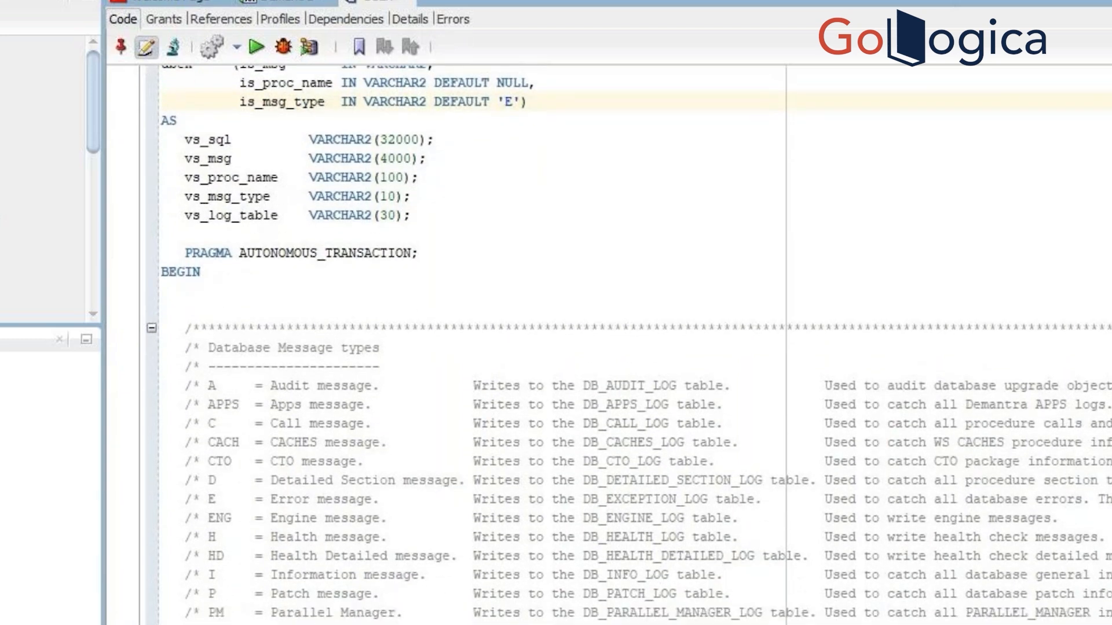
{"action": "scroll", "coordinate": [302, 102], "scroll_direction": "up", "scroll_amount": 1}
{"action": "left_click", "coordinate": [427, 78]}
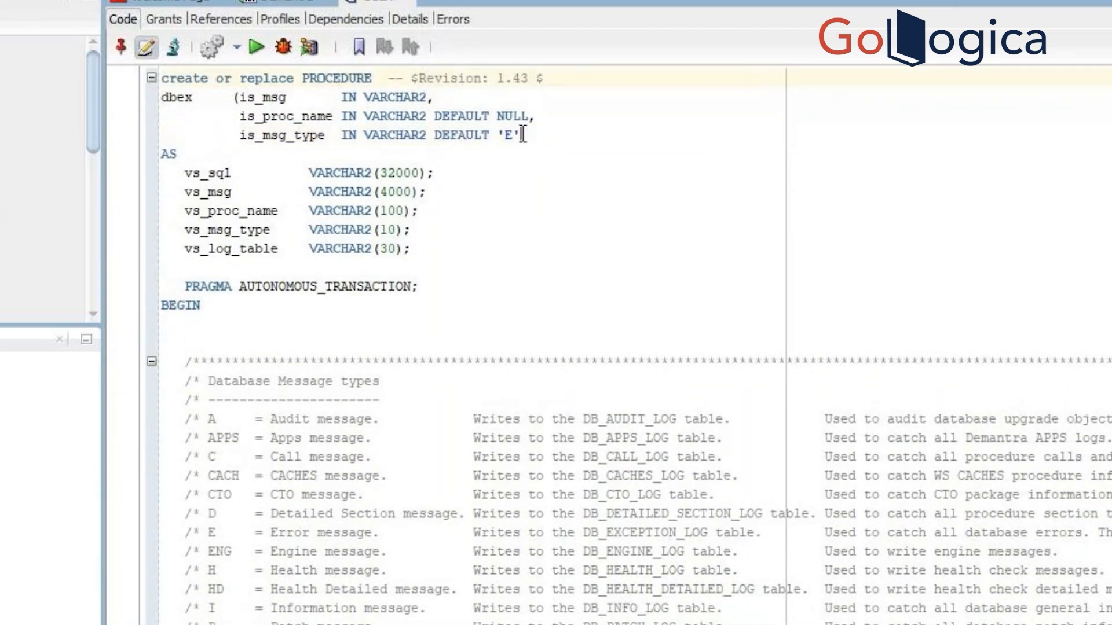
{"action": "left_click_drag", "start_coordinate": [523, 135], "coordinate": [435, 134]}
{"action": "left_click", "coordinate": [198, 97]}
{"action": "double_click", "coordinate": [199, 97]}
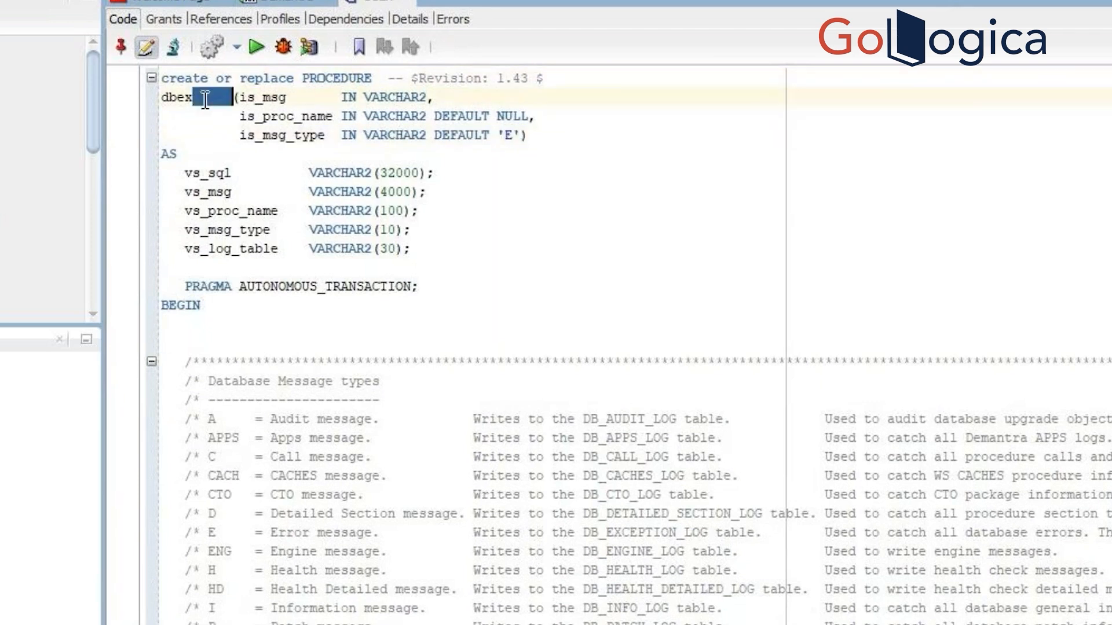
{"action": "left_click", "coordinate": [419, 195]}
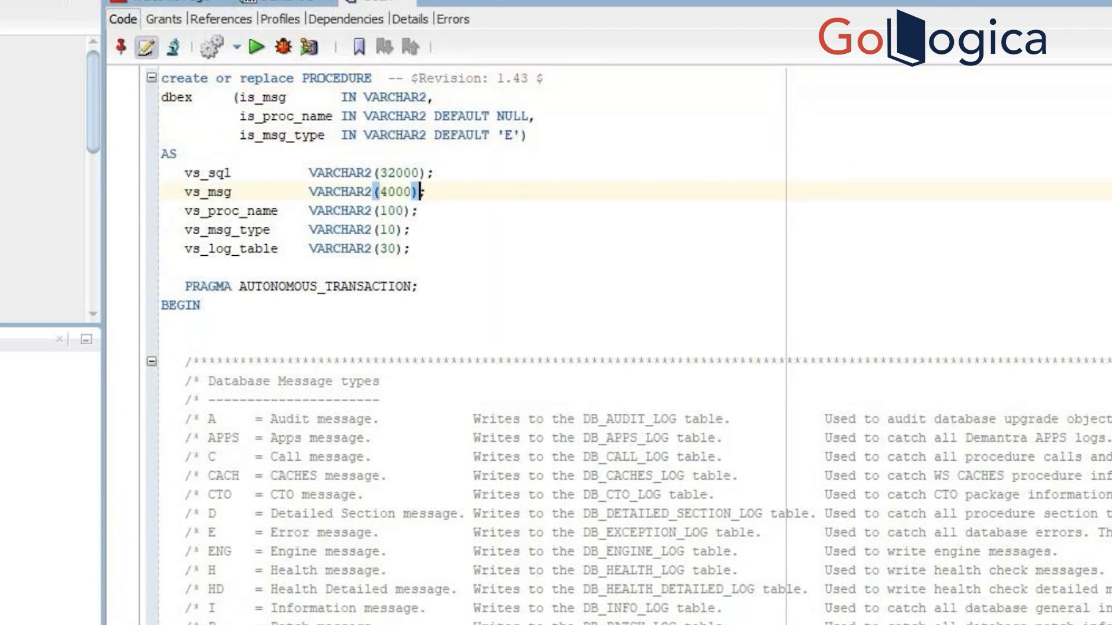
Examine the Database Message types comment in dbex, tracing which log table the default type 'E' writes to
{"action": "scroll", "coordinate": [628, 344], "scroll_direction": "down", "scroll_amount": 3}
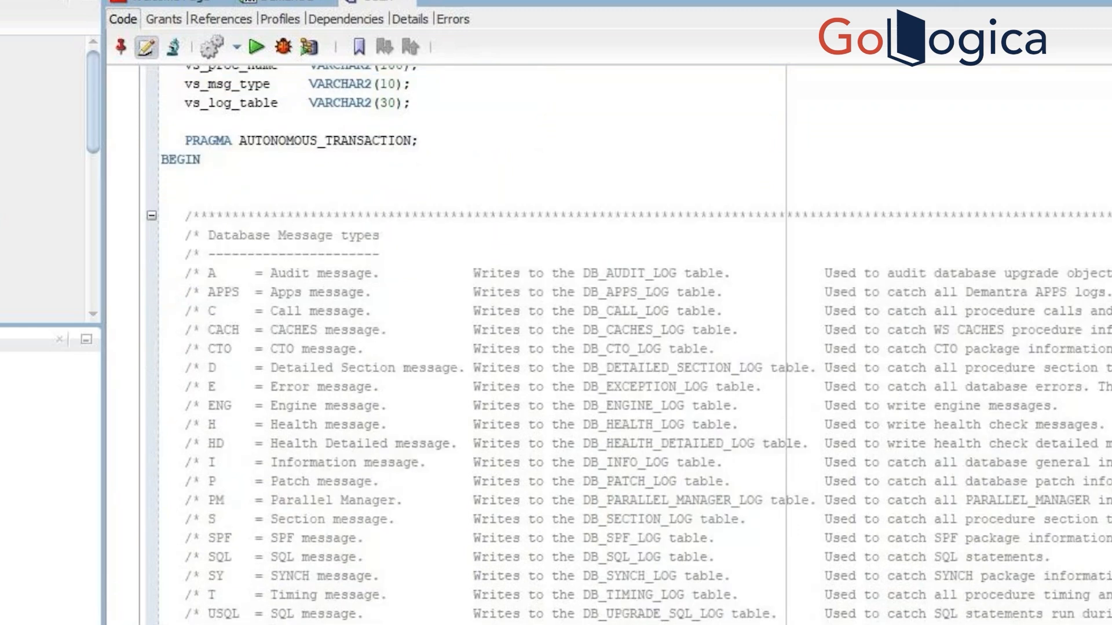
{"action": "scroll", "coordinate": [605, 191], "scroll_direction": "down", "scroll_amount": 1}
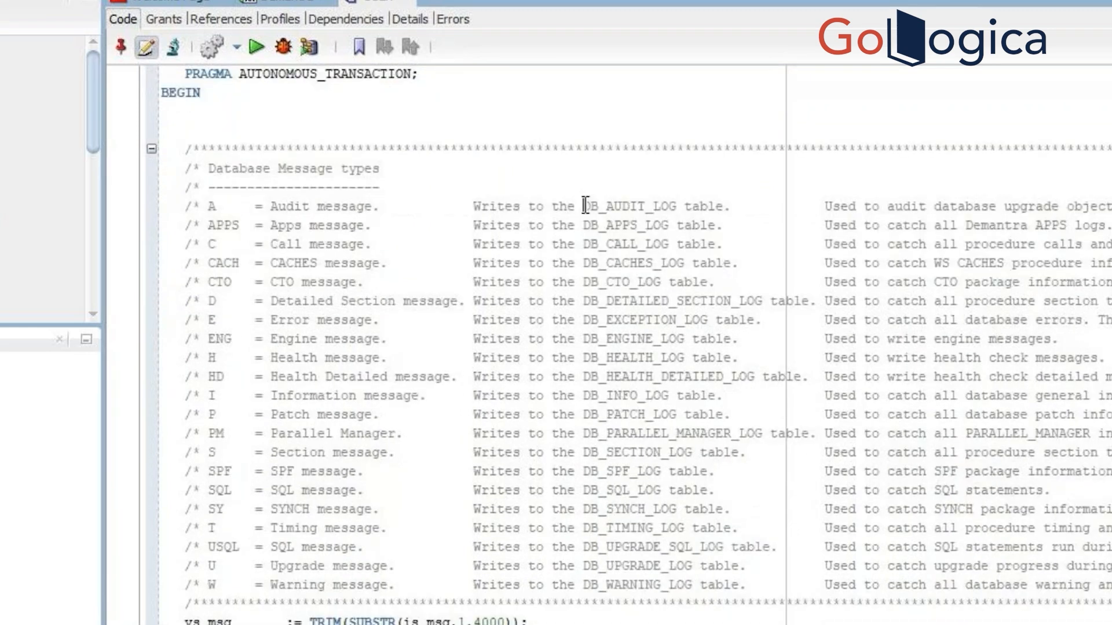
{"action": "left_click_drag", "start_coordinate": [585, 206], "coordinate": [747, 584]}
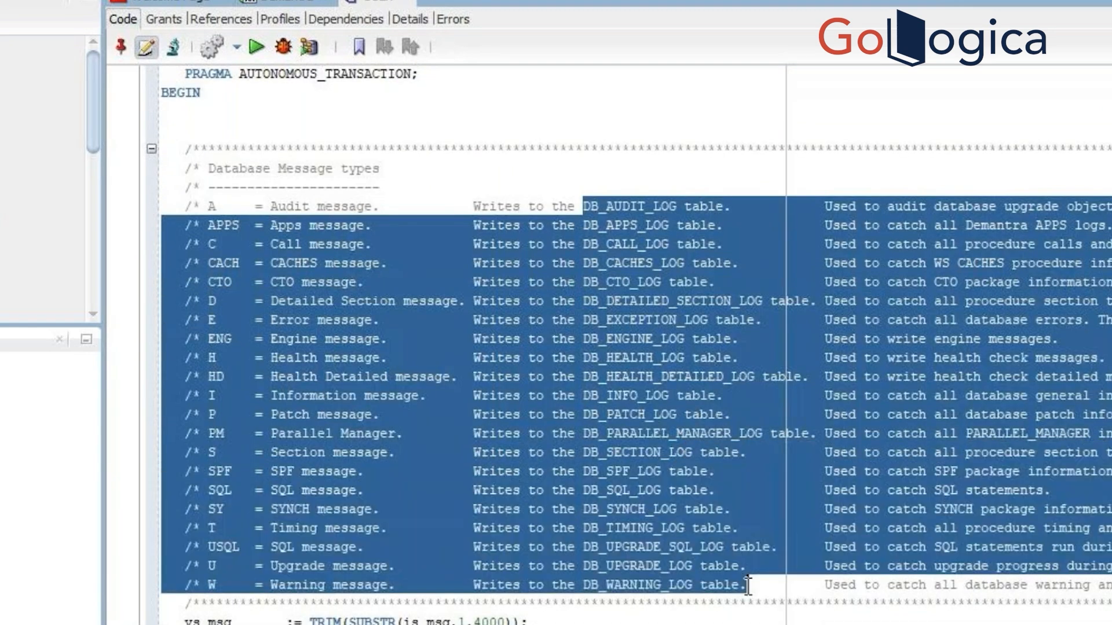
{"action": "key", "text": "Down"}
{"action": "key", "text": "Down"}
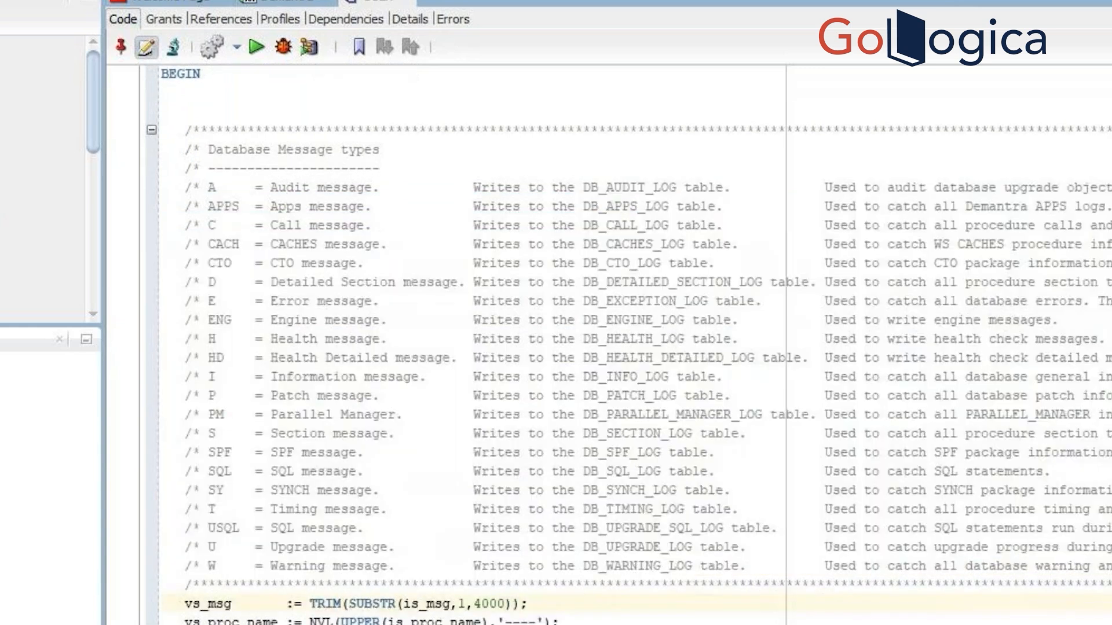
{"action": "scroll", "coordinate": [486, 154], "scroll_direction": "up", "scroll_amount": 1}
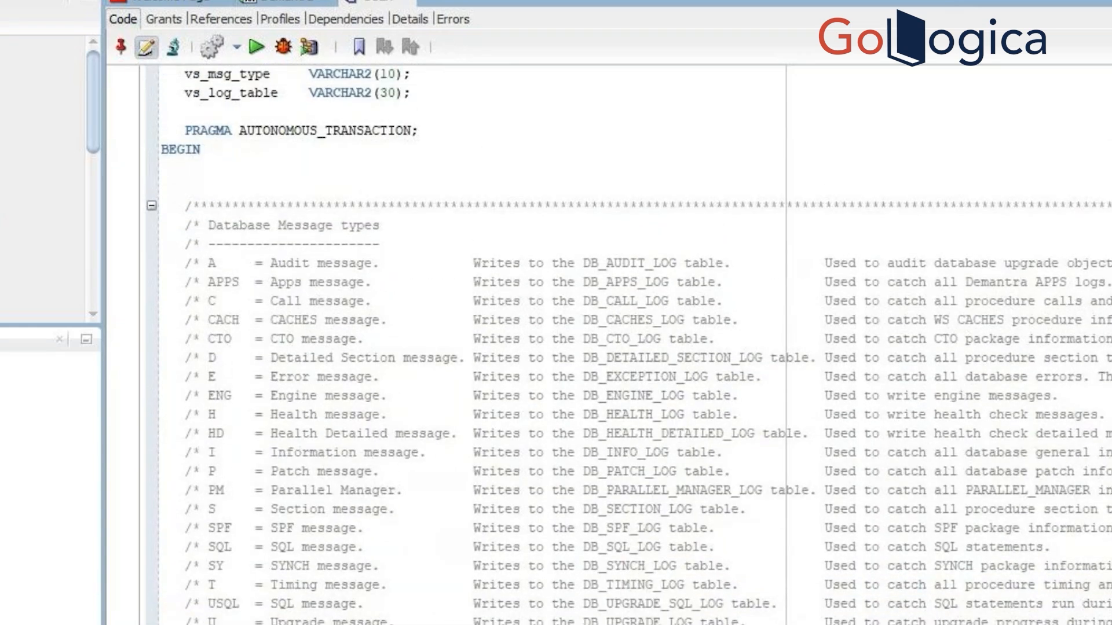
{"action": "scroll", "coordinate": [608, 347], "scroll_direction": "up", "scroll_amount": 2}
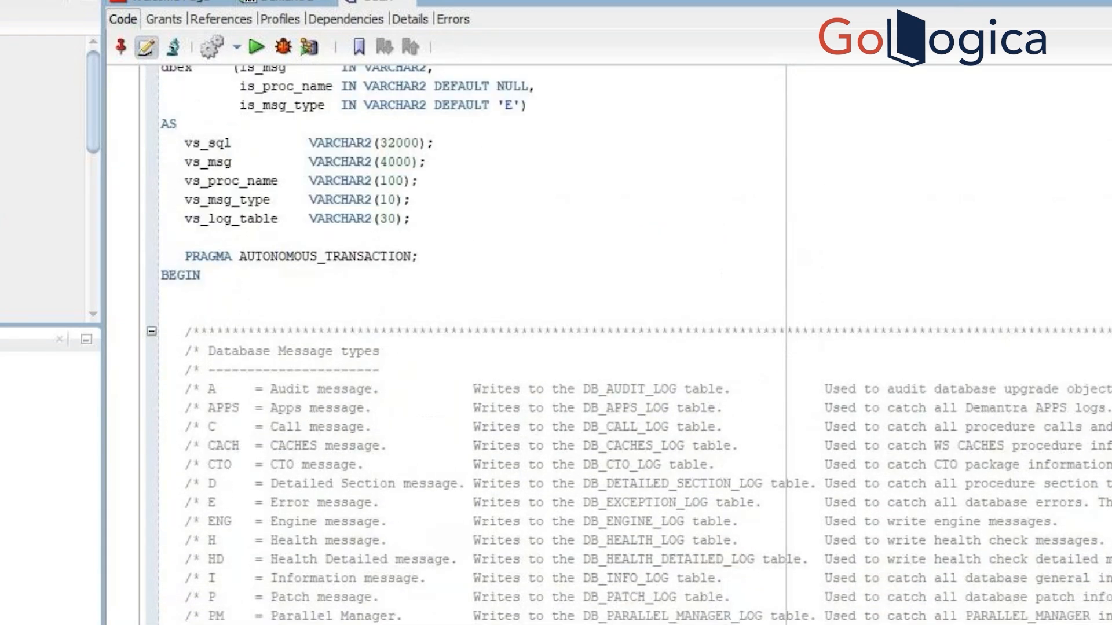
{"action": "left_click_drag", "start_coordinate": [496, 106], "coordinate": [520, 107]}
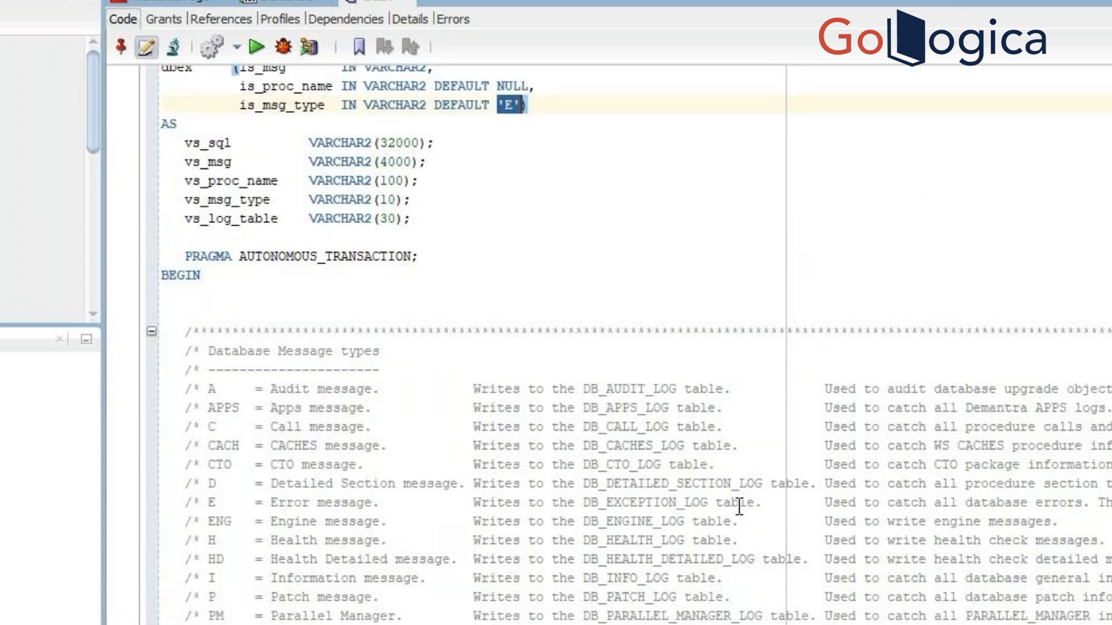
{"action": "left_click_drag", "start_coordinate": [754, 502], "coordinate": [596, 506]}
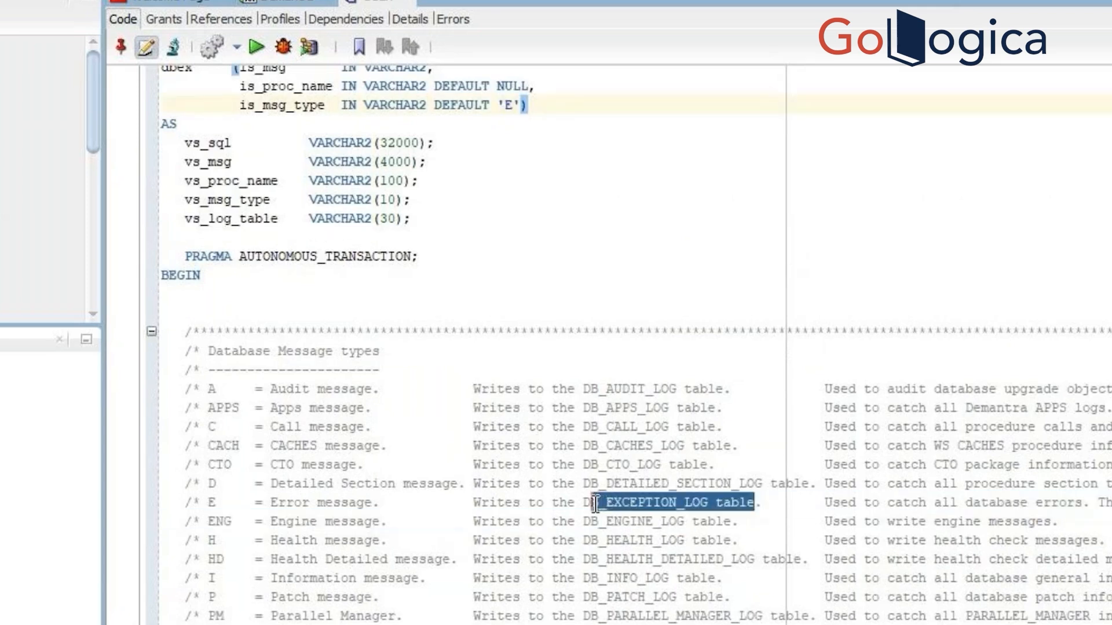
Review the log tables for the other message types in the dbex comment, such as audit, apps, call, synch and engine
{"action": "left_click", "coordinate": [641, 388]}
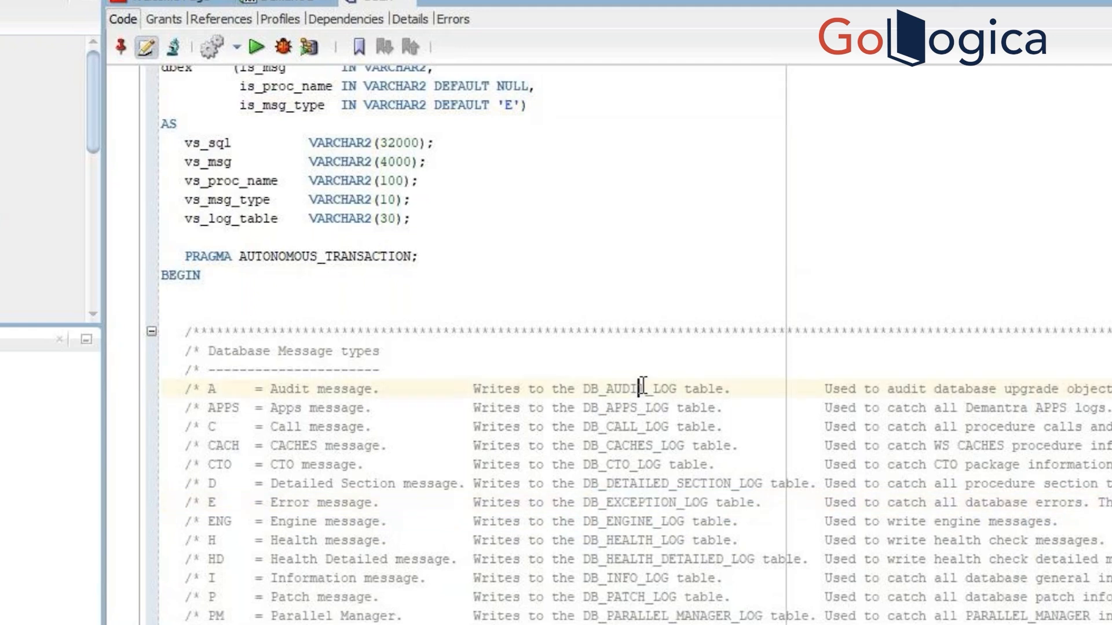
{"action": "double_click", "coordinate": [642, 388]}
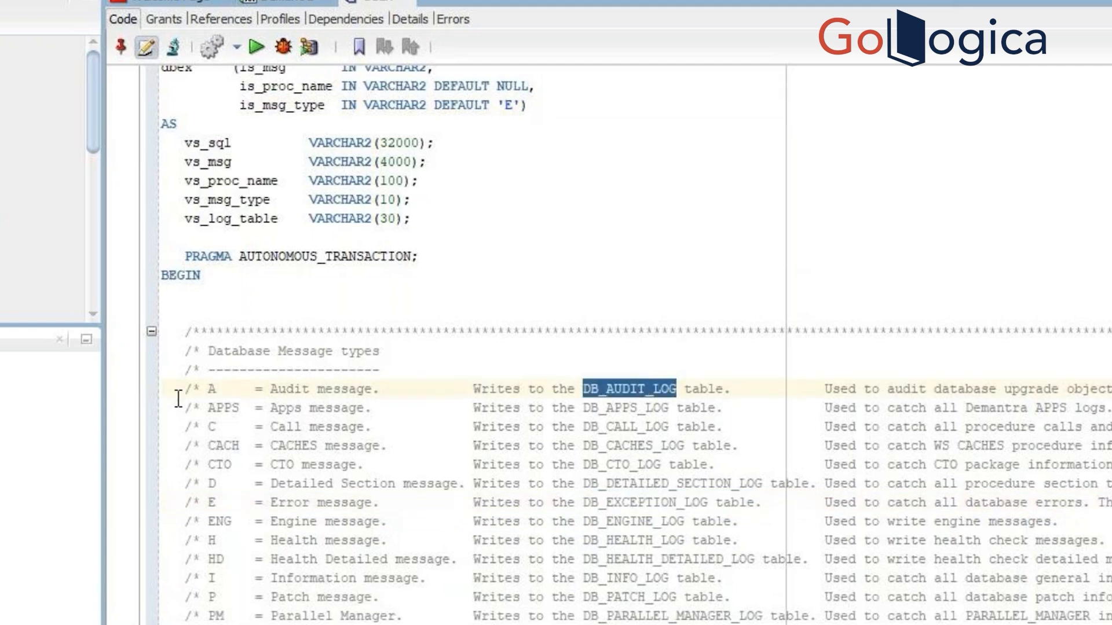
{"action": "left_click", "coordinate": [629, 408]}
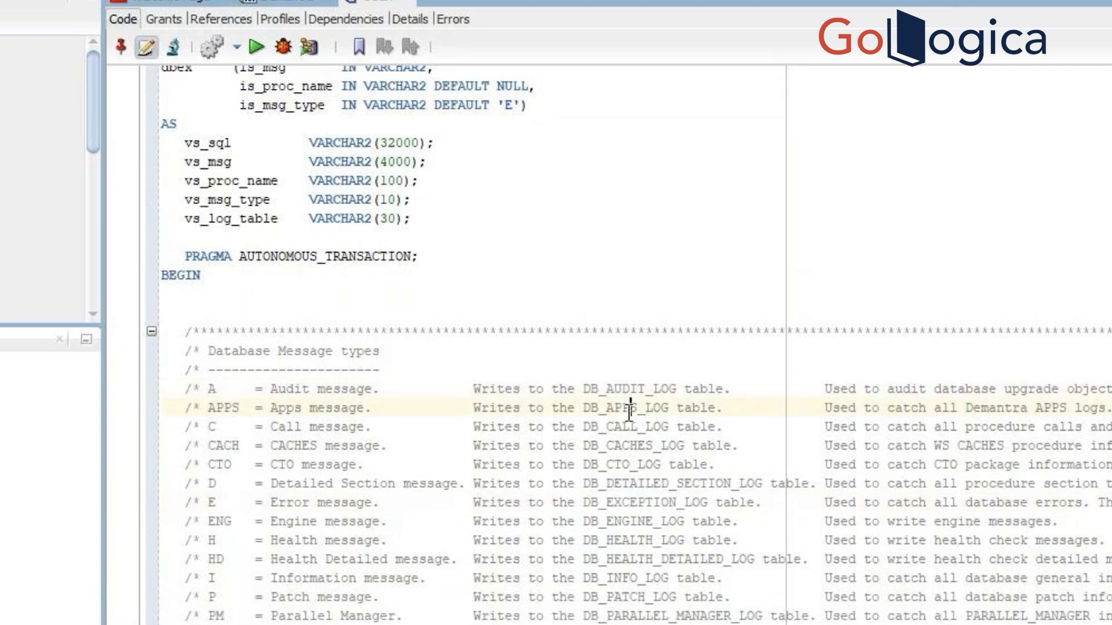
{"action": "left_click", "coordinate": [630, 427]}
{"action": "left_click", "coordinate": [629, 521]}
{"action": "scroll", "coordinate": [630, 521], "scroll_direction": "down", "scroll_amount": 1}
{"action": "left_click", "coordinate": [630, 619]}
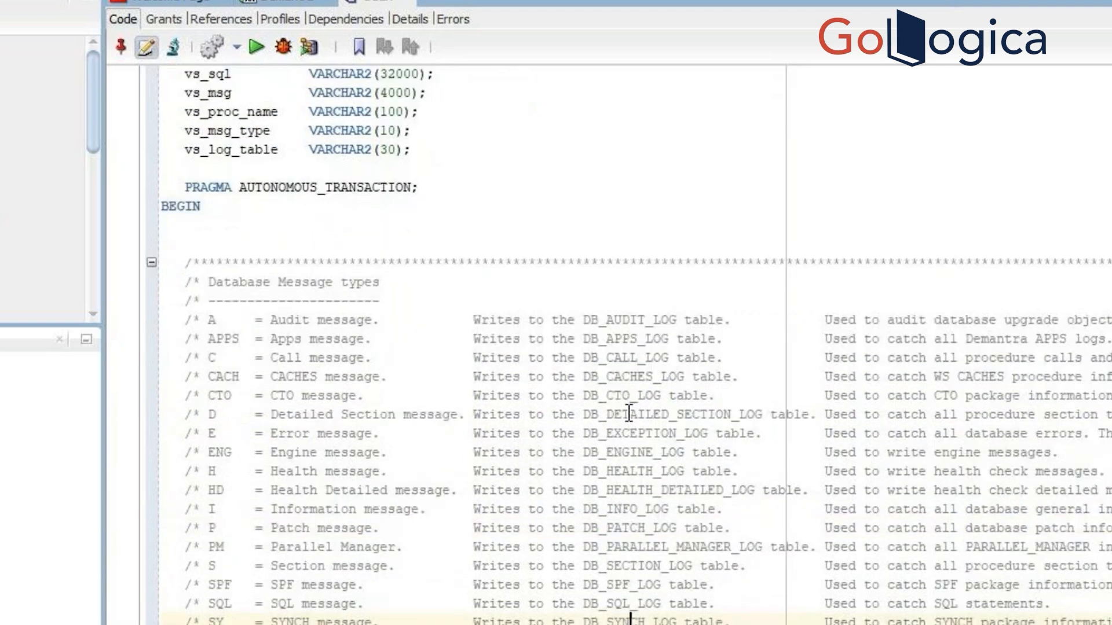
{"action": "scroll", "coordinate": [619, 379], "scroll_direction": "down", "scroll_amount": 1}
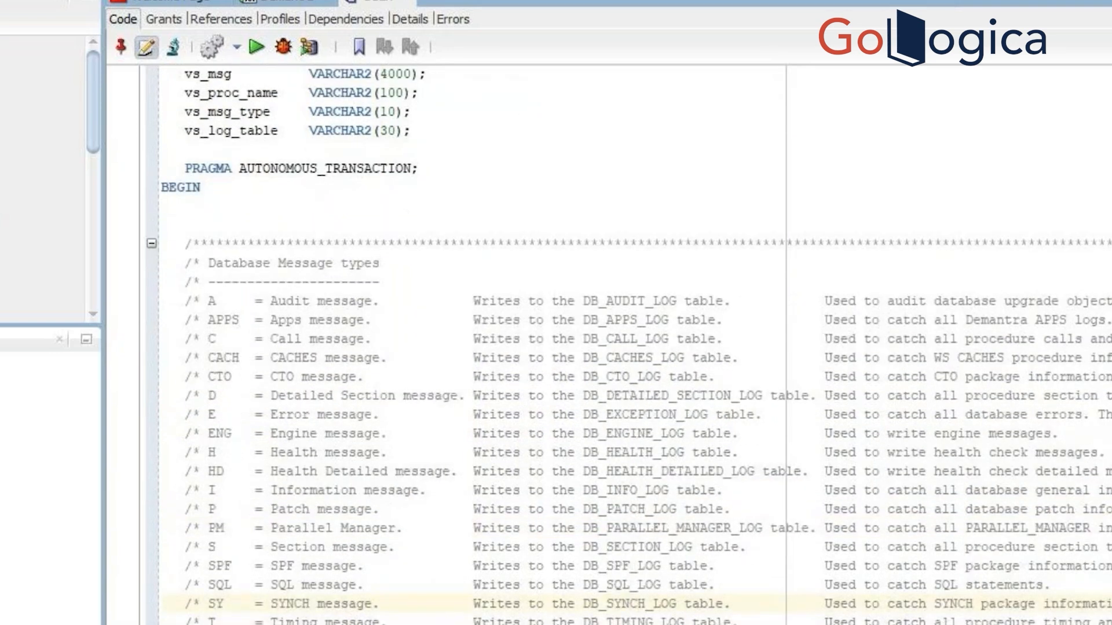
{"action": "scroll", "coordinate": [713, 220], "scroll_direction": "down", "scroll_amount": 2}
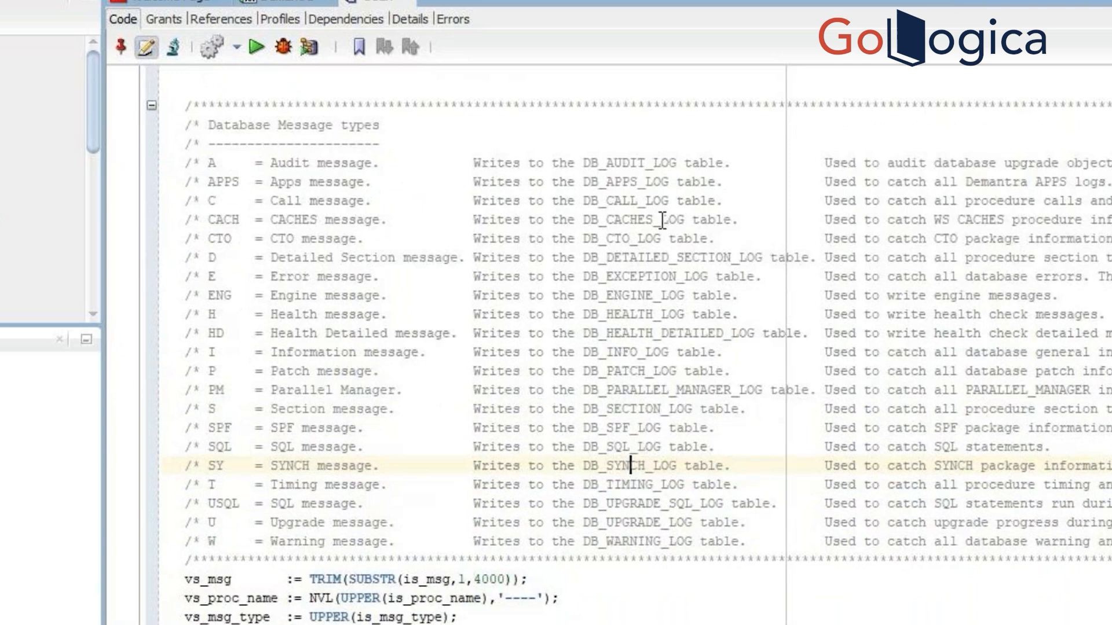
{"action": "double_click", "coordinate": [665, 296]}
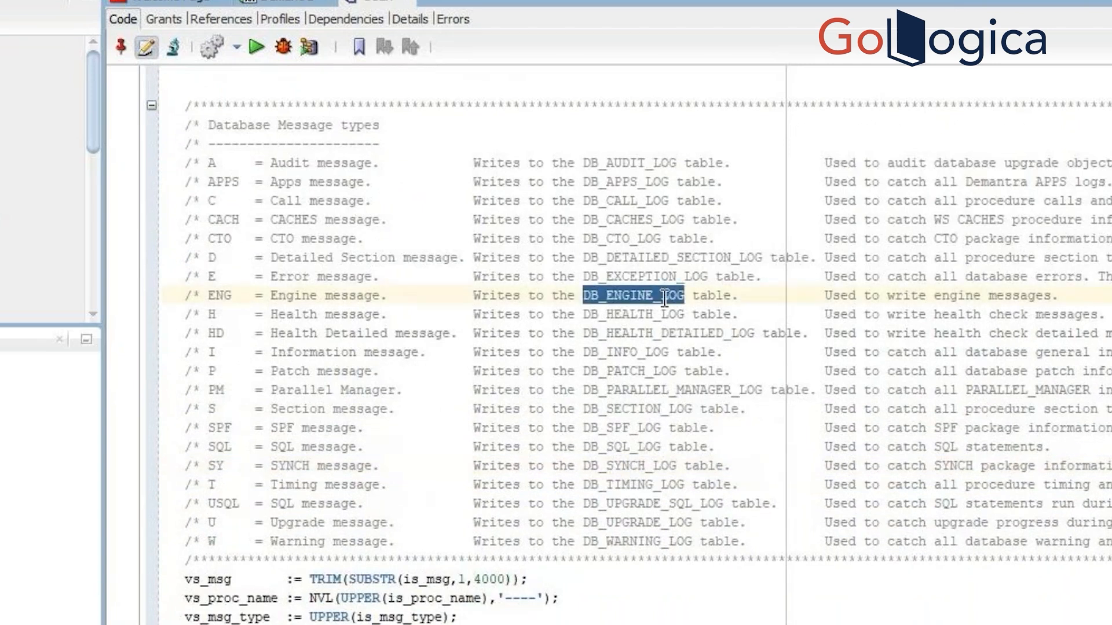
{"action": "double_click", "coordinate": [633, 199]}
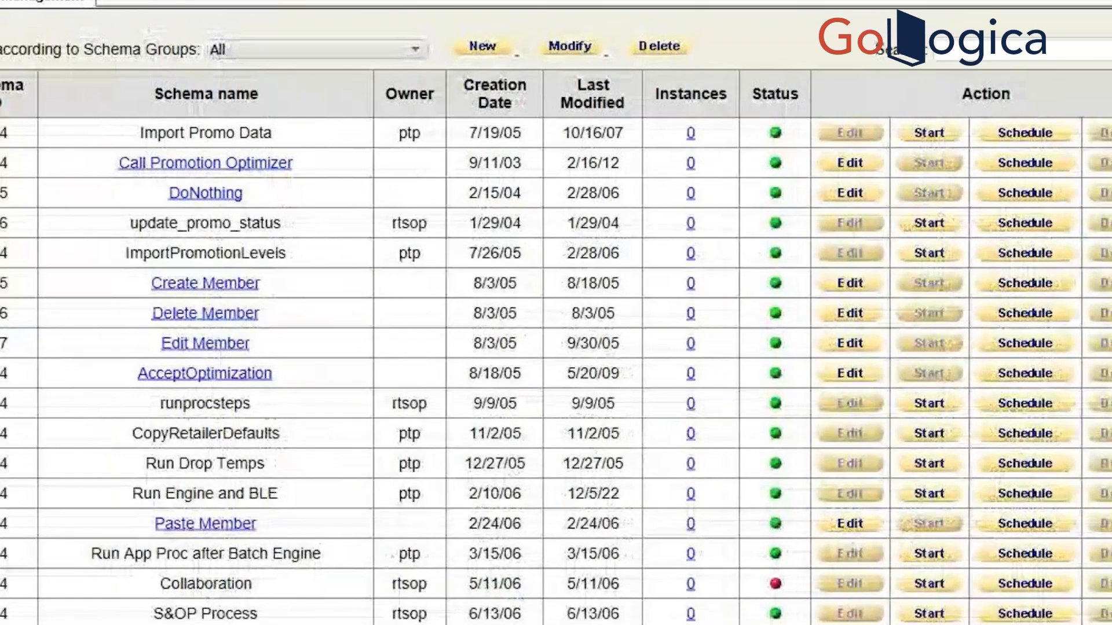
Switch to the Demantra workflow manager and create a new schema named "XX Log Exception Table"
{"action": "scroll", "coordinate": [556, 313], "scroll_direction": "down", "scroll_amount": 15}
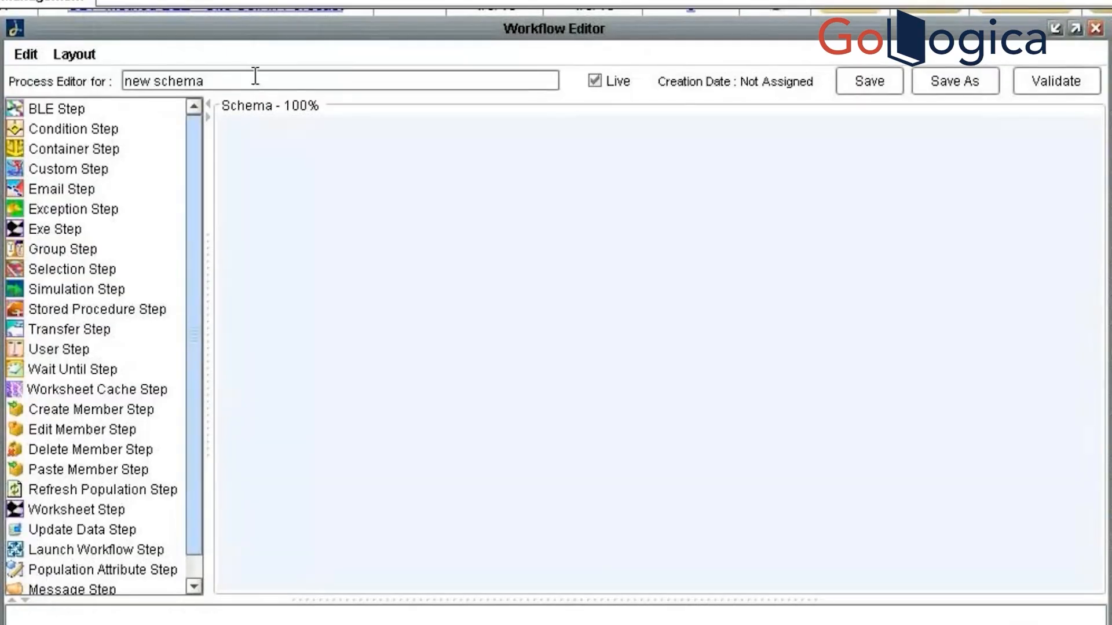
{"action": "left_click_drag", "start_coordinate": [253, 77], "coordinate": [124, 82]}
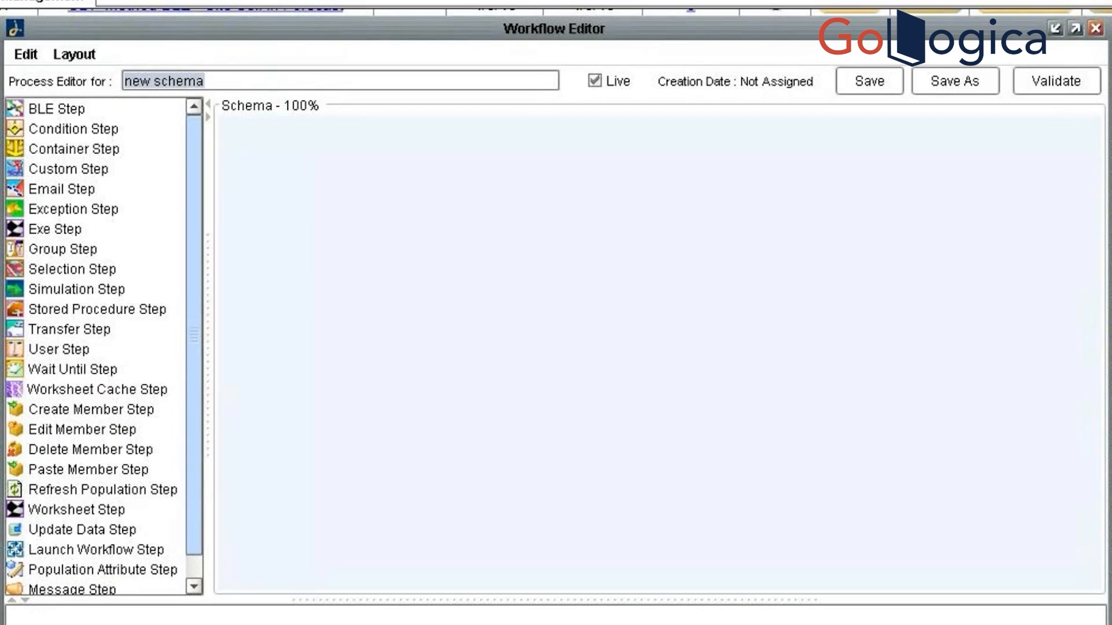
{"action": "type", "text": "XX "}
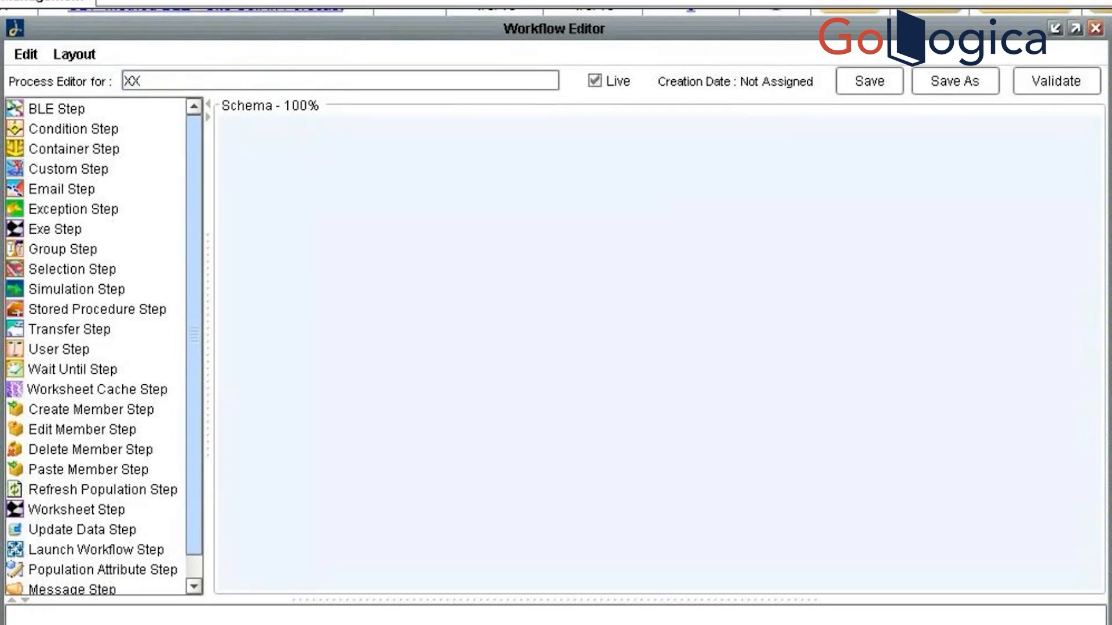
{"action": "type", "text": "Log Exception Table"}
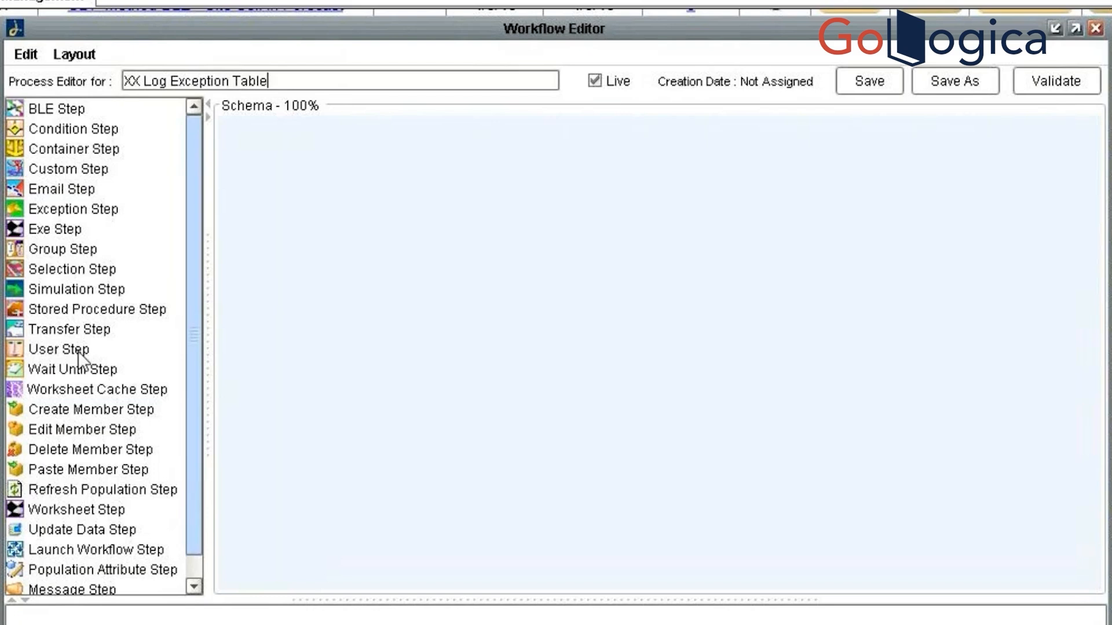
Add a Stored Procedure Step to the schema, set its procedure name to dbex and add three parameter rows
{"action": "double_click", "coordinate": [53, 312]}
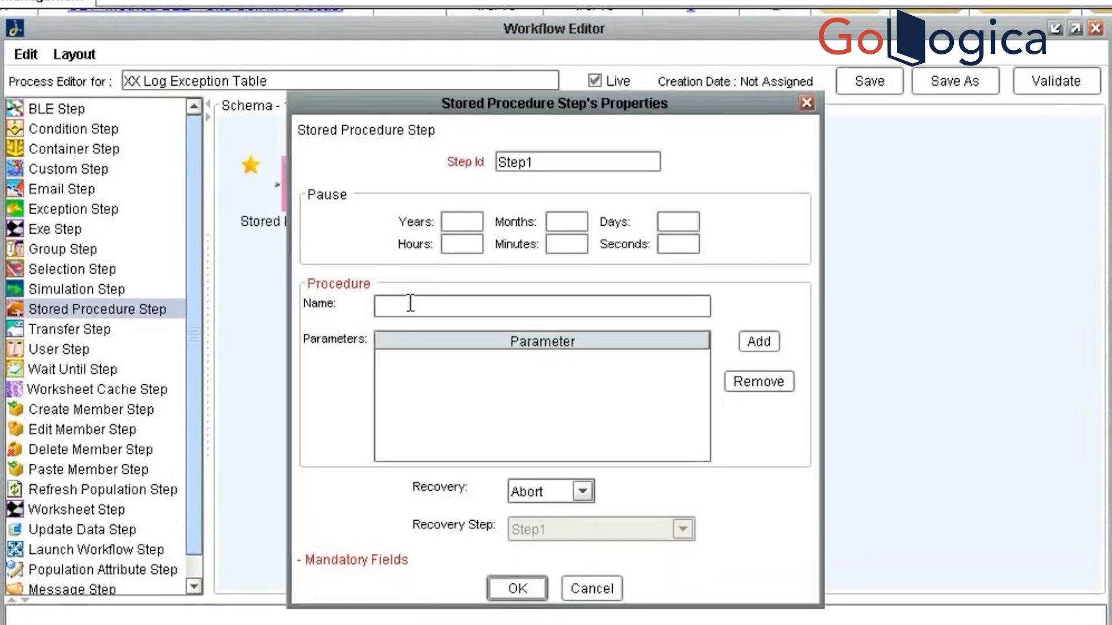
{"action": "type", "text": "dbex"}
{"action": "left_click", "coordinate": [758, 345]}
{"action": "left_click", "coordinate": [757, 346]}
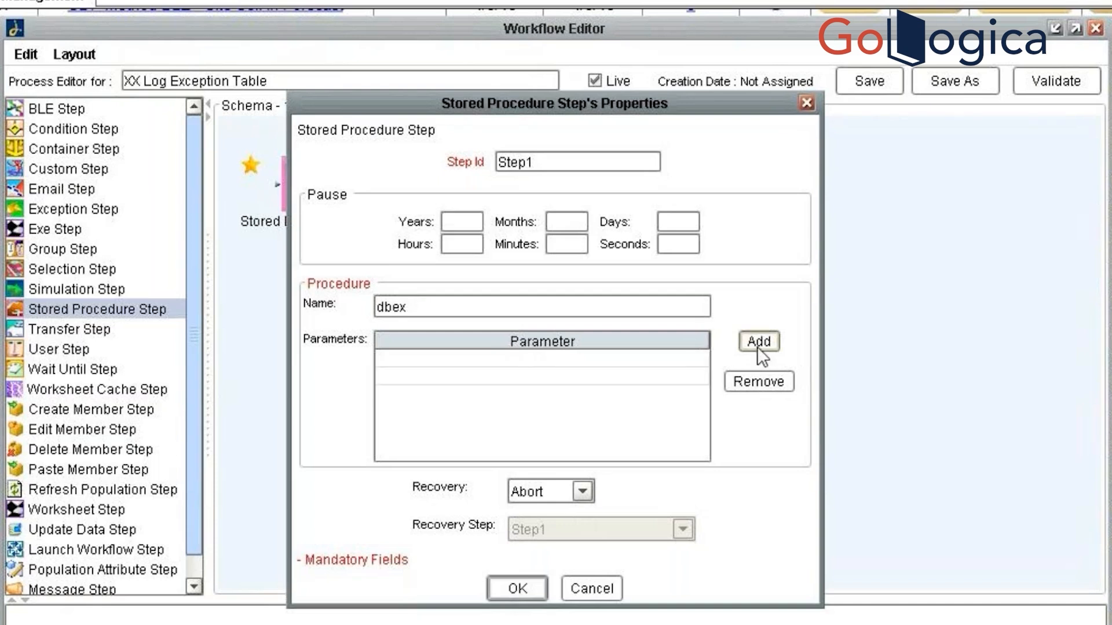
{"action": "left_click", "coordinate": [756, 346]}
Set the dbex step's three parameters to Start, Log Msg and E, and accept the step properties
{"action": "left_click", "coordinate": [489, 356]}
{"action": "left_click", "coordinate": [491, 358]}
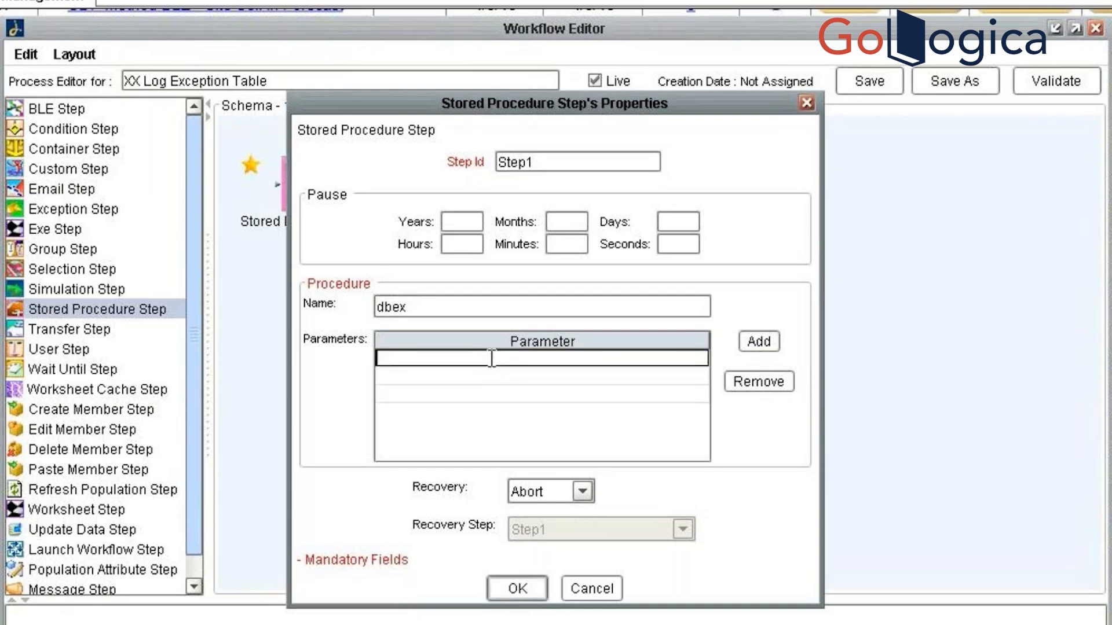
{"action": "type", "text": "Star"}
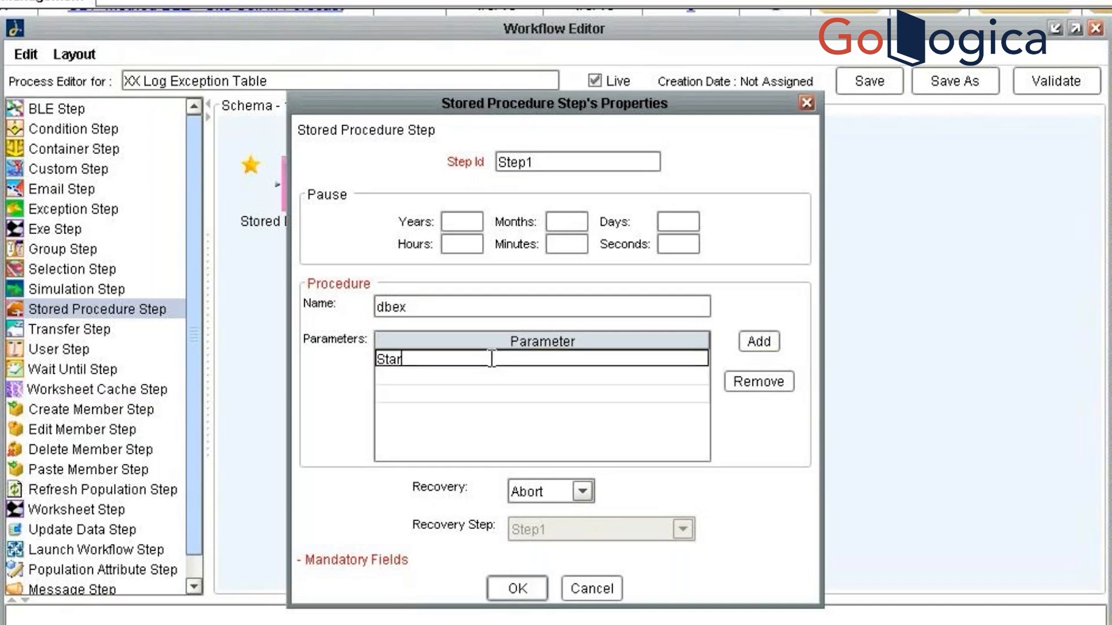
{"action": "type", "text": "t"}
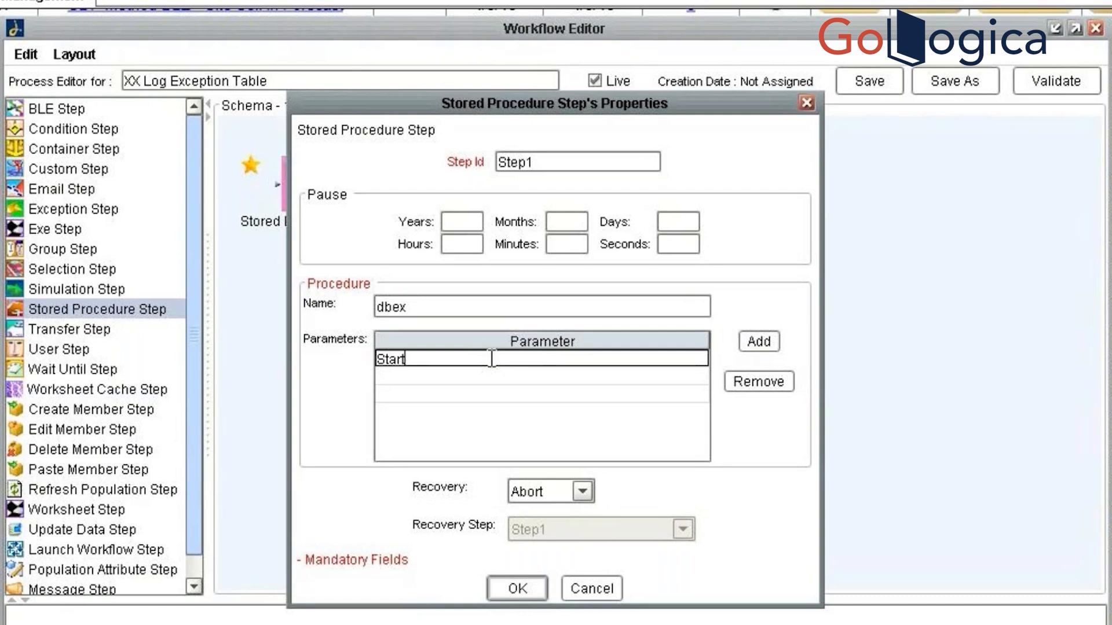
{"action": "left_click", "coordinate": [443, 379]}
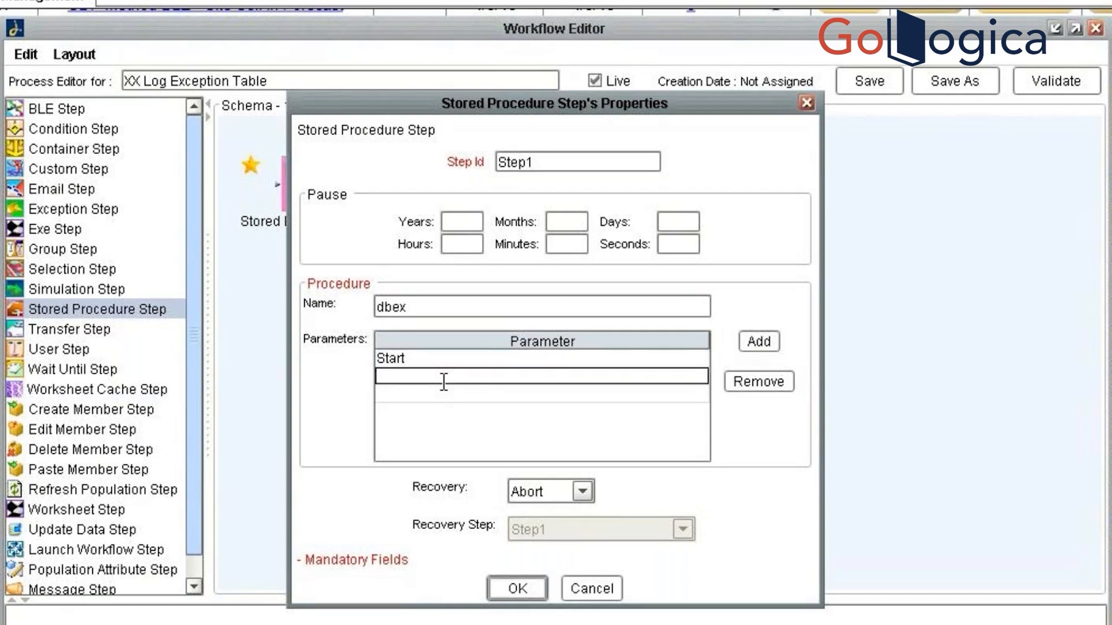
{"action": "type", "text": "Log Msg"}
{"action": "left_click", "coordinate": [453, 395]}
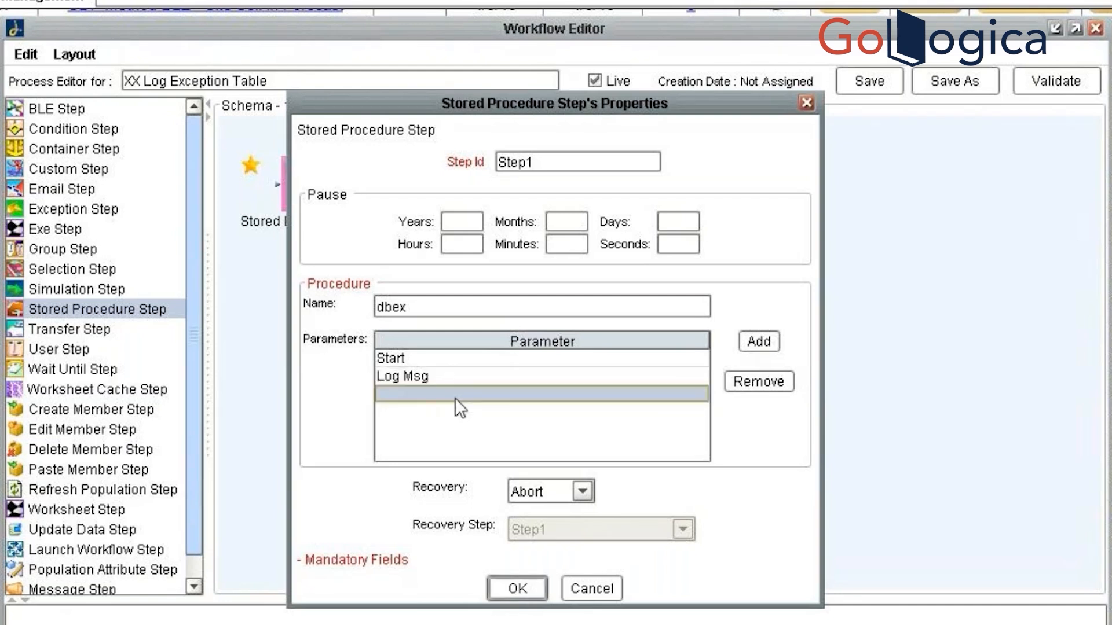
{"action": "left_click", "coordinate": [454, 397]}
{"action": "type", "text": "E"}
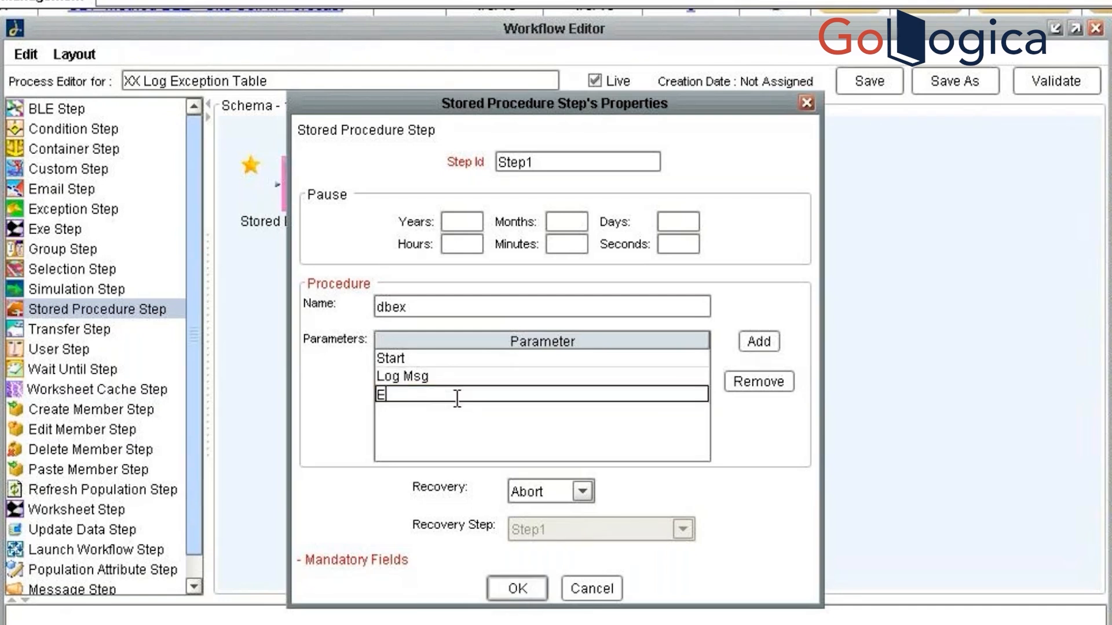
{"action": "left_click", "coordinate": [530, 586]}
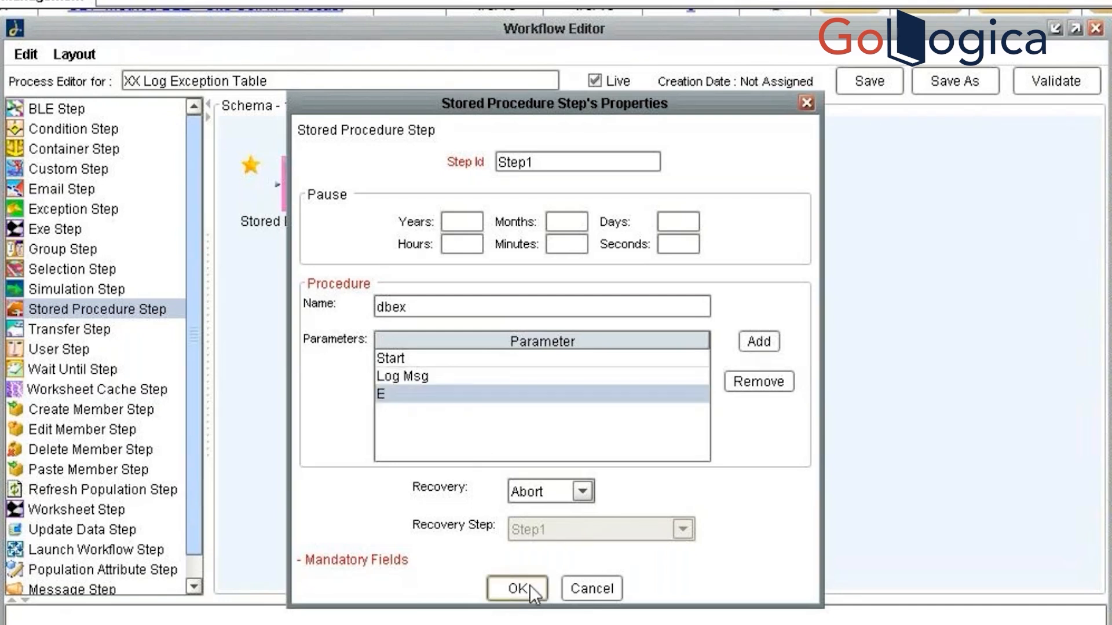
Accept the dbex step's properties and move the step further into the schema canvas
{"action": "left_click", "coordinate": [519, 588]}
{"action": "left_click_drag", "start_coordinate": [322, 221], "coordinate": [381, 238]}
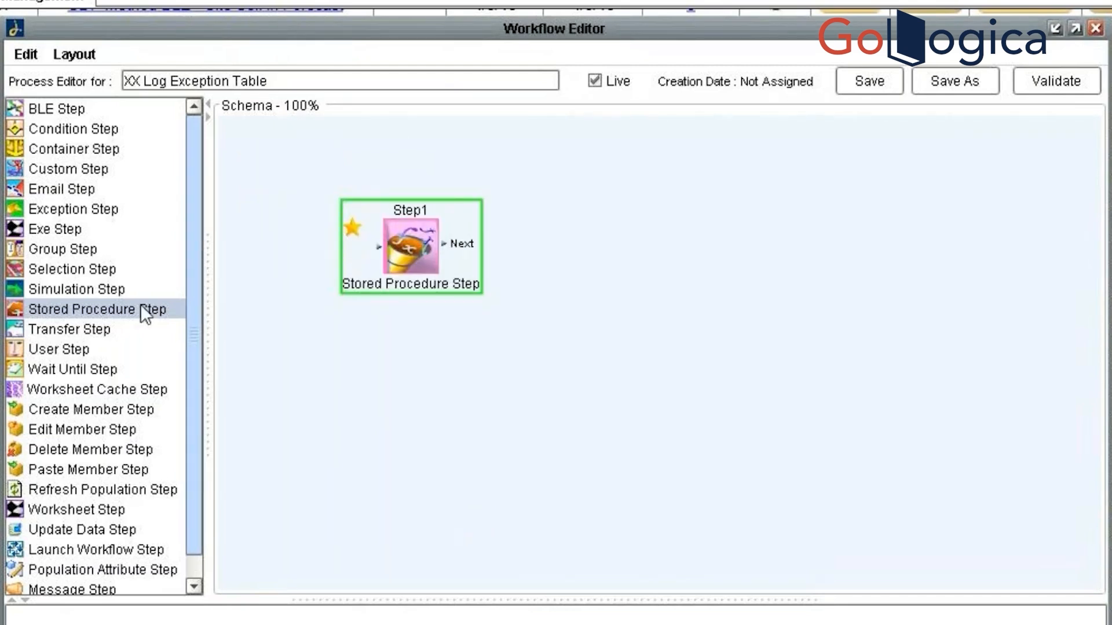
Add a second Stored Procedure Step without a procedure name and place it well to the right of Step1
{"action": "double_click", "coordinate": [96, 309]}
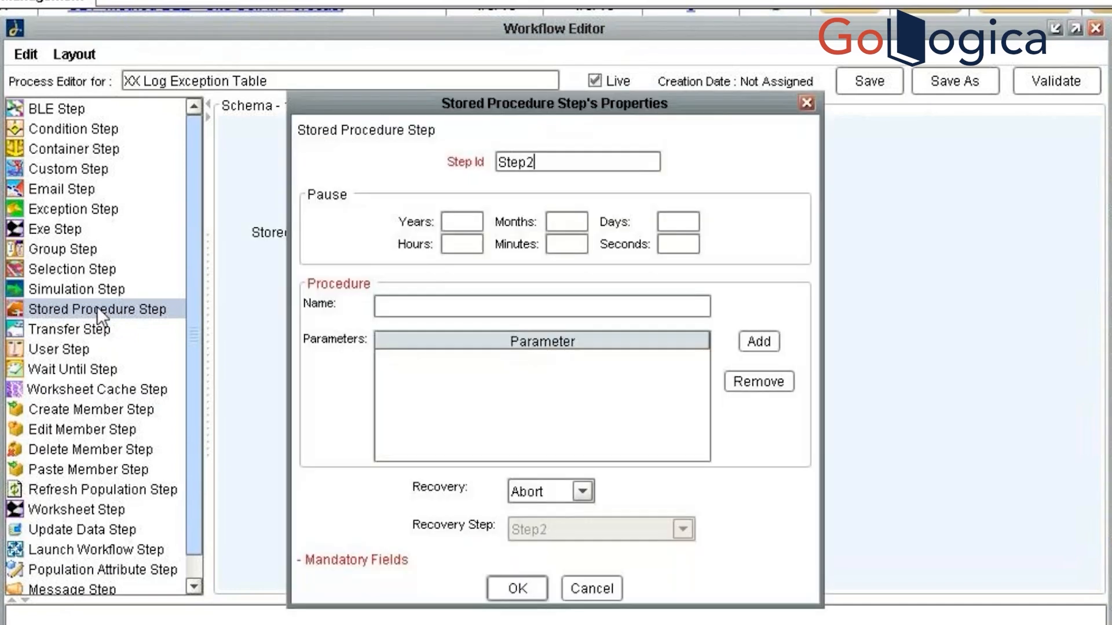
{"action": "left_click", "coordinate": [805, 104]}
{"action": "left_click_drag", "start_coordinate": [308, 191], "coordinate": [697, 281]}
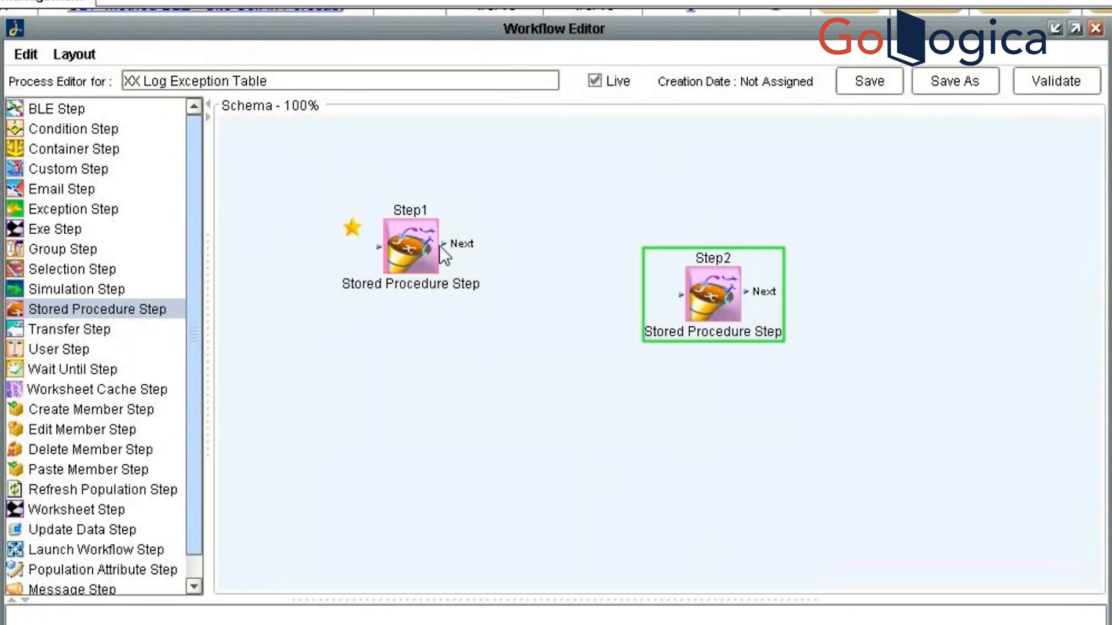
Link Step1's Next output to Step2's input, and delete Step2 together with the connection
{"action": "key", "text": "Delete"}
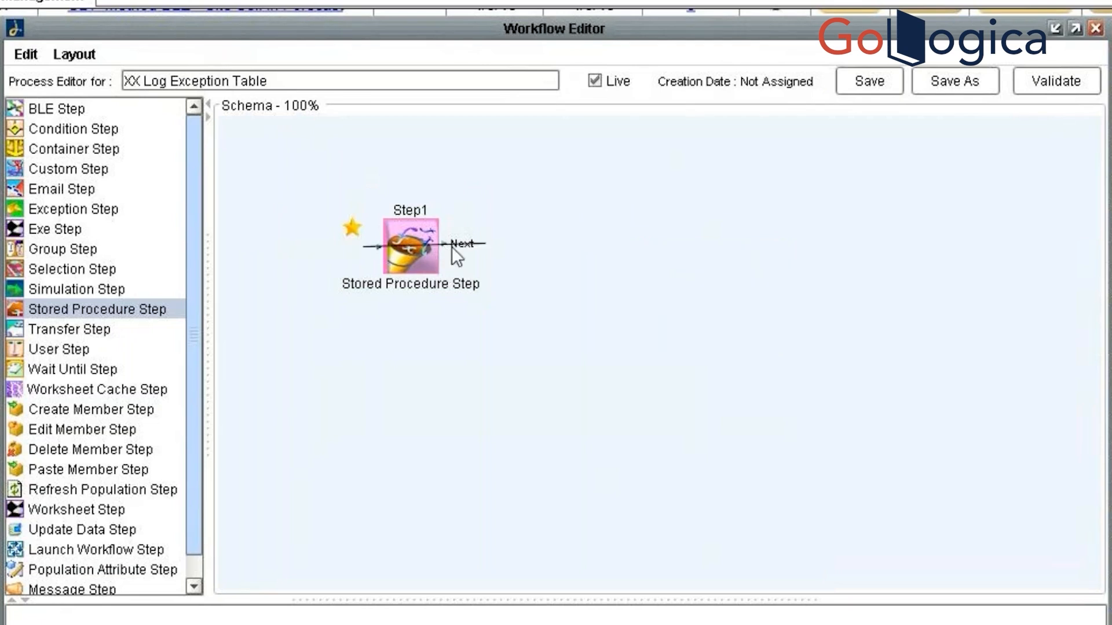
{"action": "key", "text": "ctrl+z"}
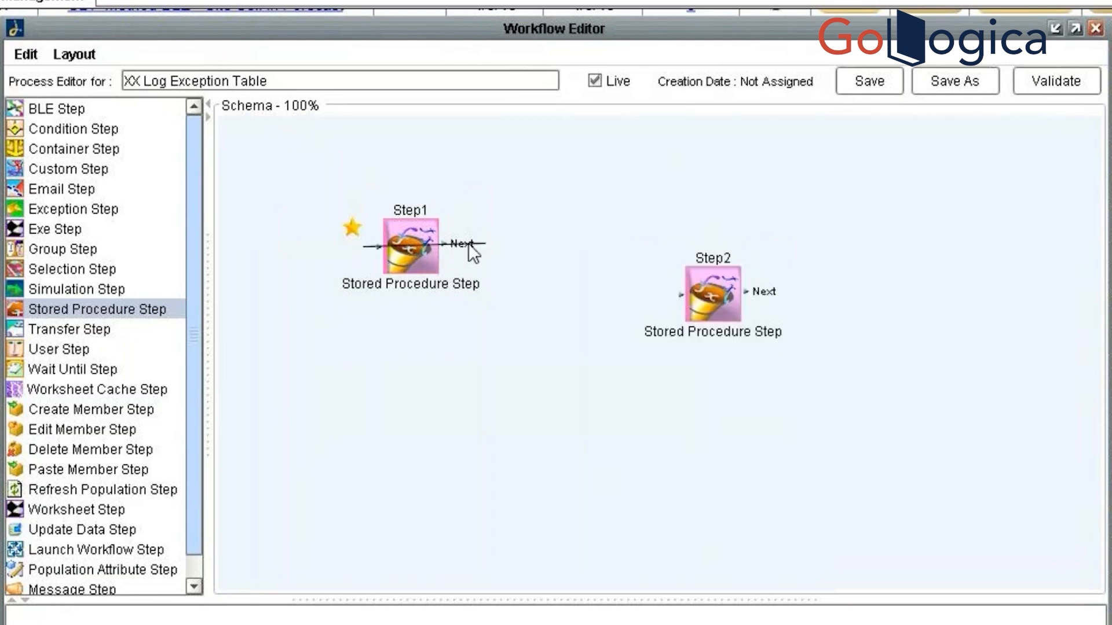
{"action": "left_click_drag", "start_coordinate": [468, 243], "coordinate": [660, 301]}
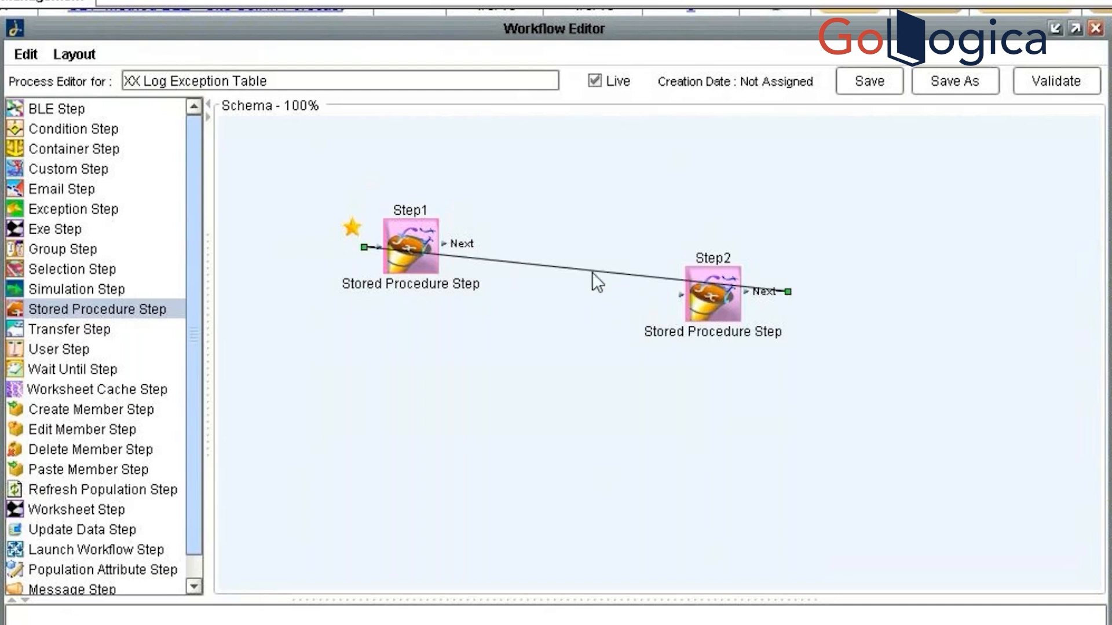
{"action": "key", "text": "Delete"}
{"action": "left_click_drag", "start_coordinate": [444, 252], "coordinate": [666, 306]}
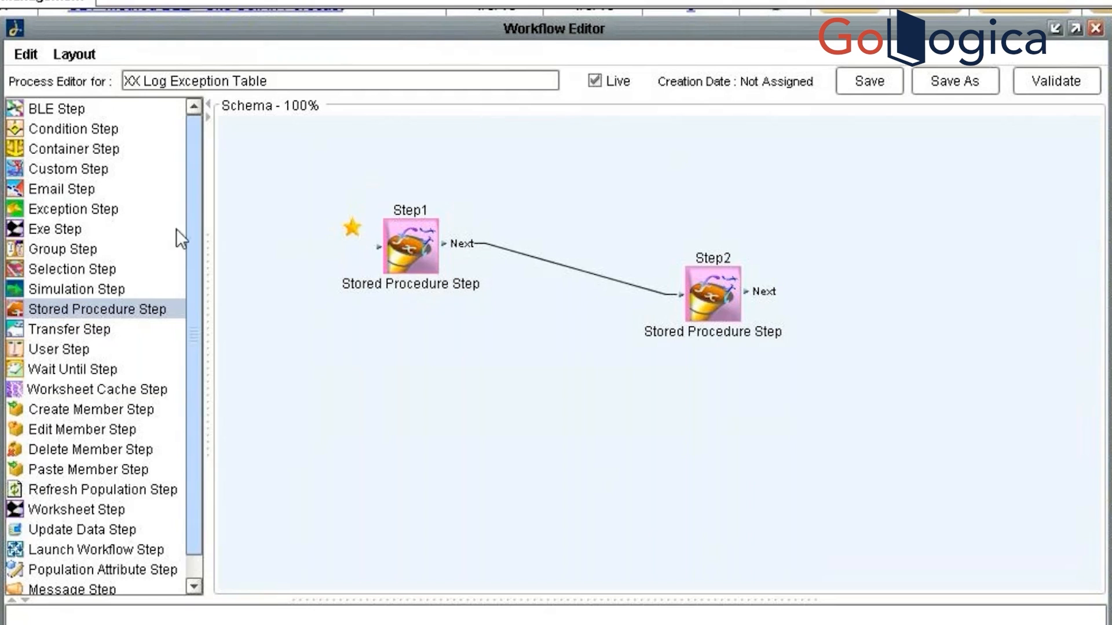
{"action": "left_click", "coordinate": [718, 291]}
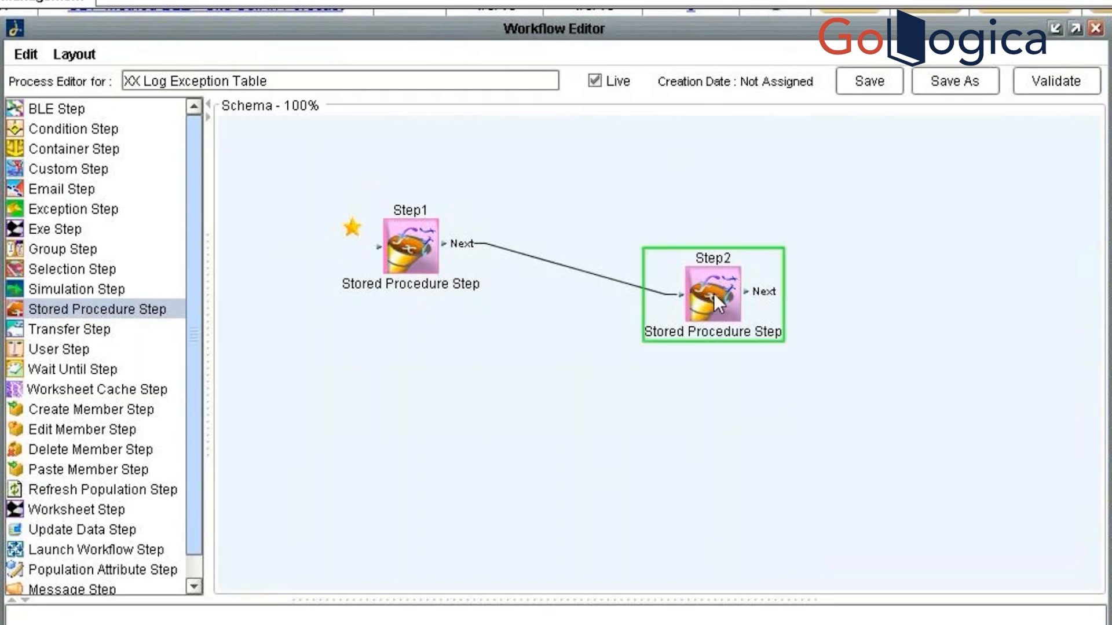
{"action": "key", "text": "Delete"}
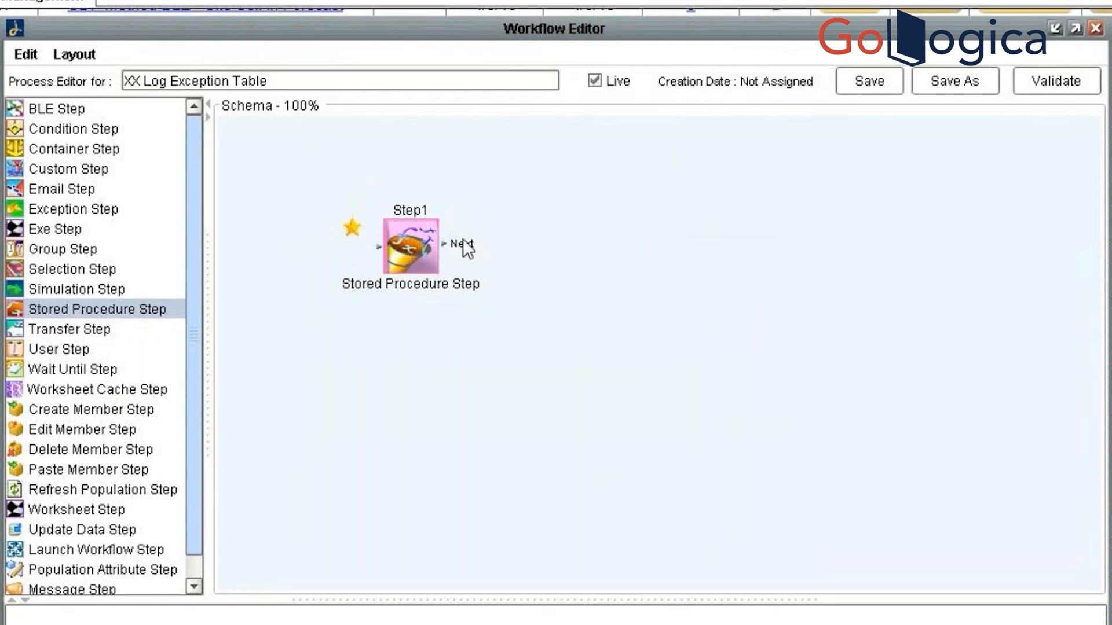
Check the properties of Step1, and validate and save the XX Log Exception Table schema
{"action": "double_click", "coordinate": [429, 241]}
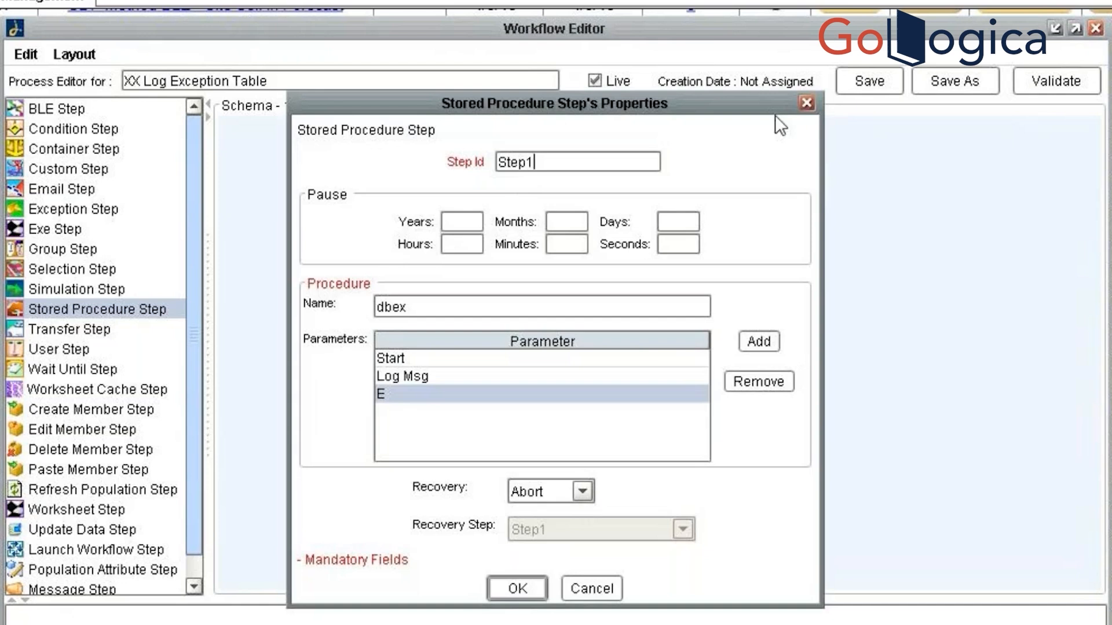
{"action": "left_click", "coordinate": [805, 106]}
{"action": "left_click", "coordinate": [1069, 83]}
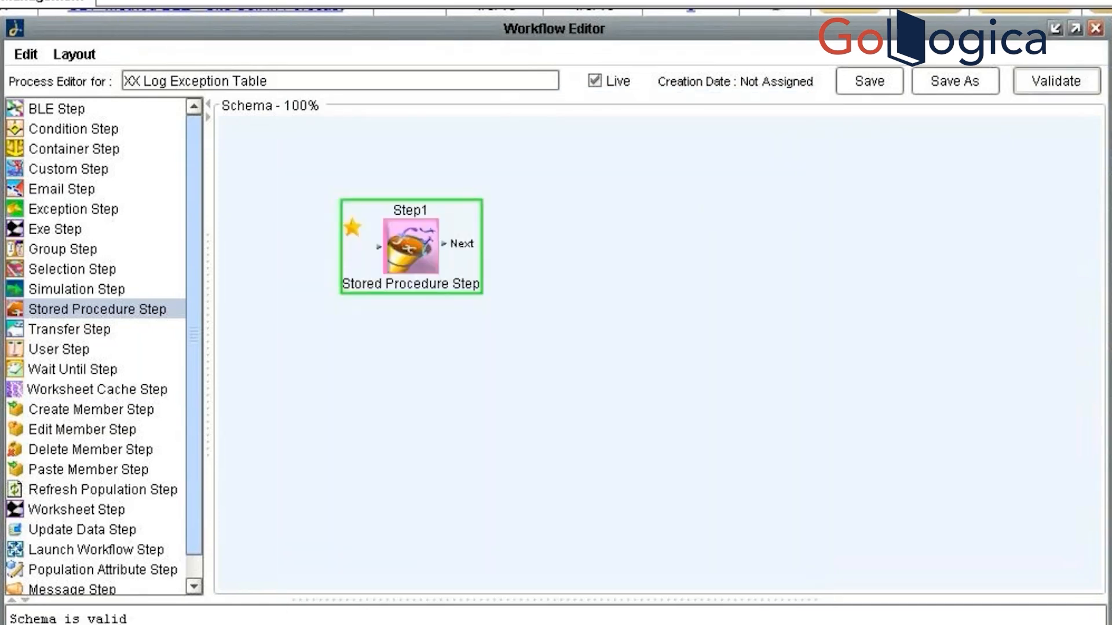
{"action": "left_click", "coordinate": [868, 82]}
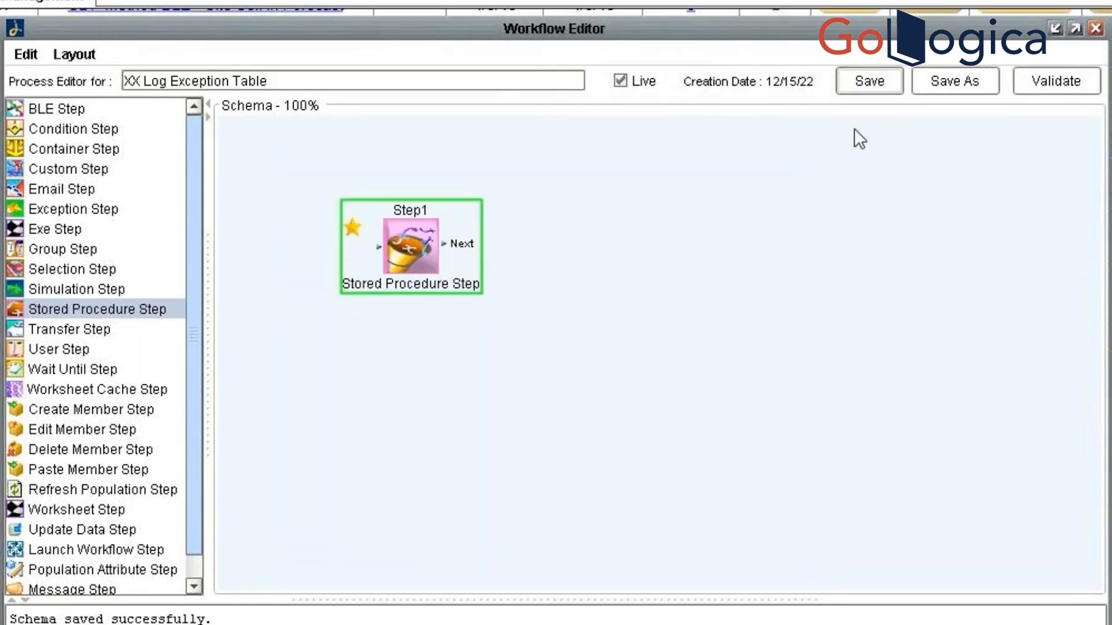